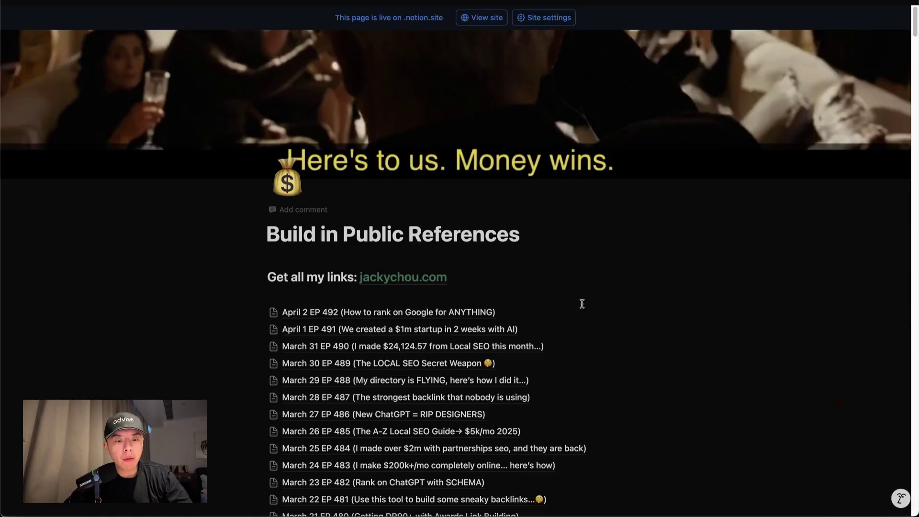
# Bring up the April 2 EP 492 episode page from the Build in Public References list.
pyautogui.moveTo(576, 319)
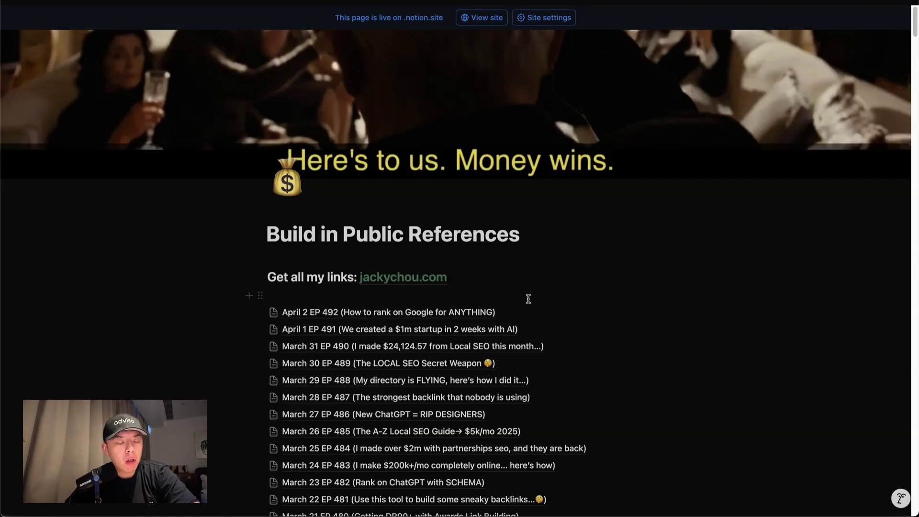
pyautogui.moveTo(524, 311)
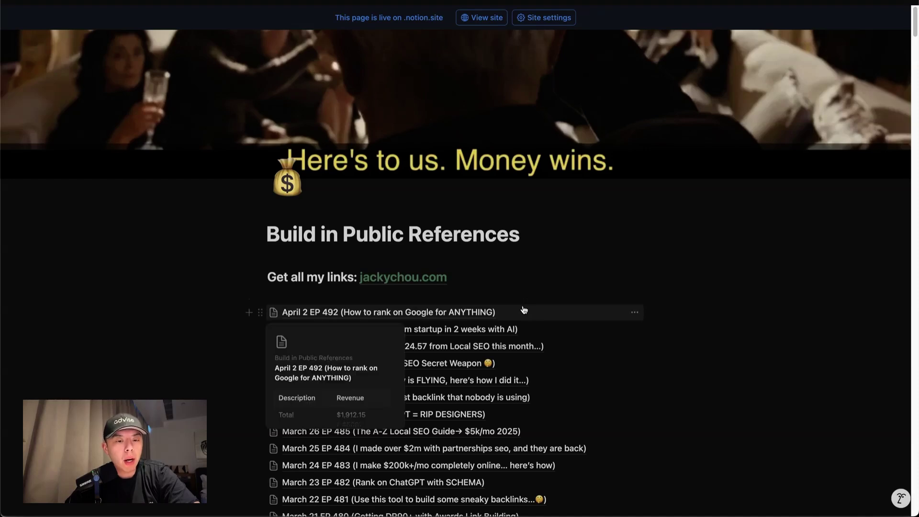
pyautogui.click(524, 310)
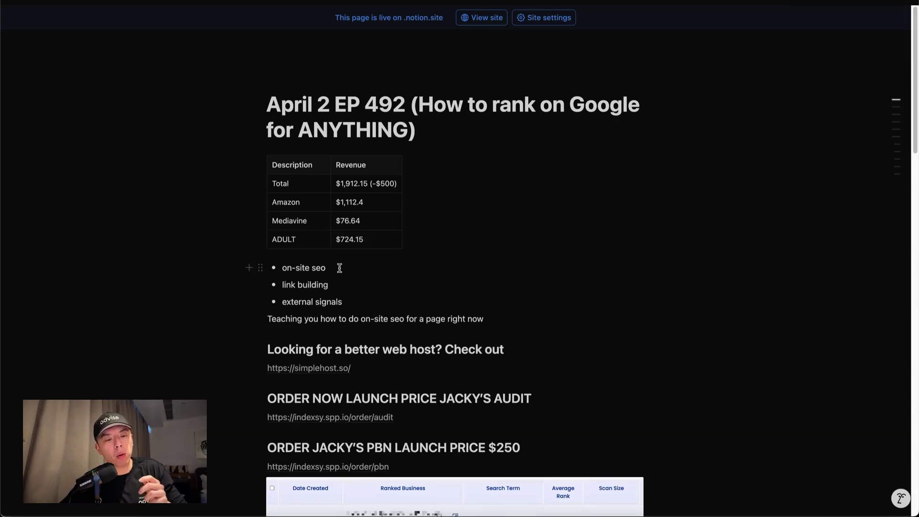
# Append '/domain authority' to the second bullet so it reads 'link building/domain authority'.
pyautogui.click(341, 284)
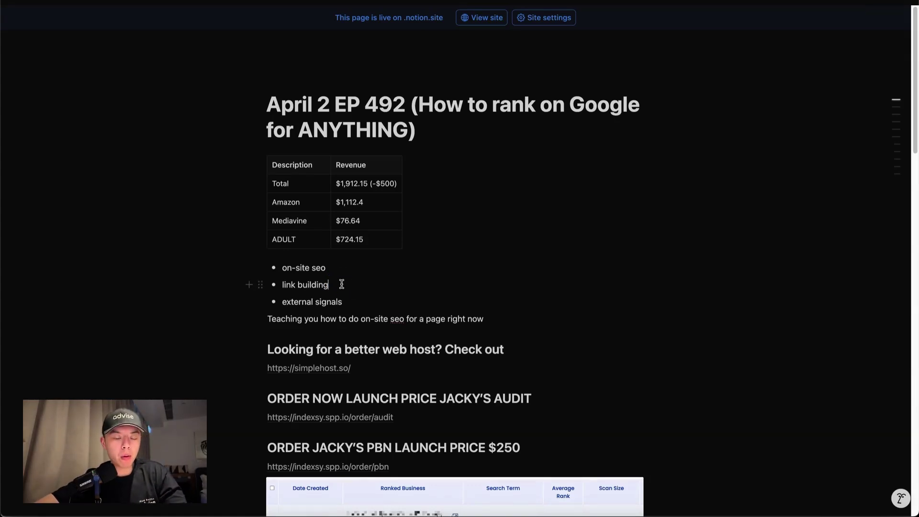
pyautogui.write('/domains')
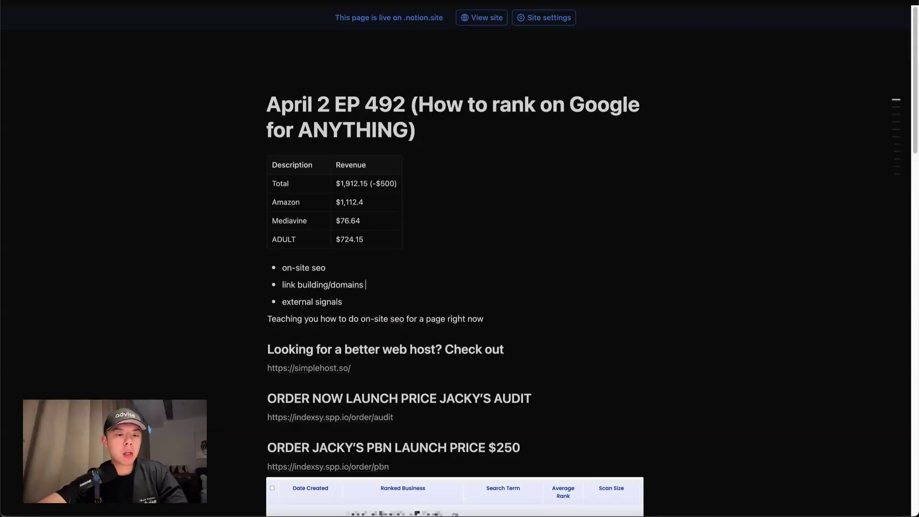
pyautogui.press('BackSpace')
pyautogui.press('BackSpace')
pyautogui.write('authorit')
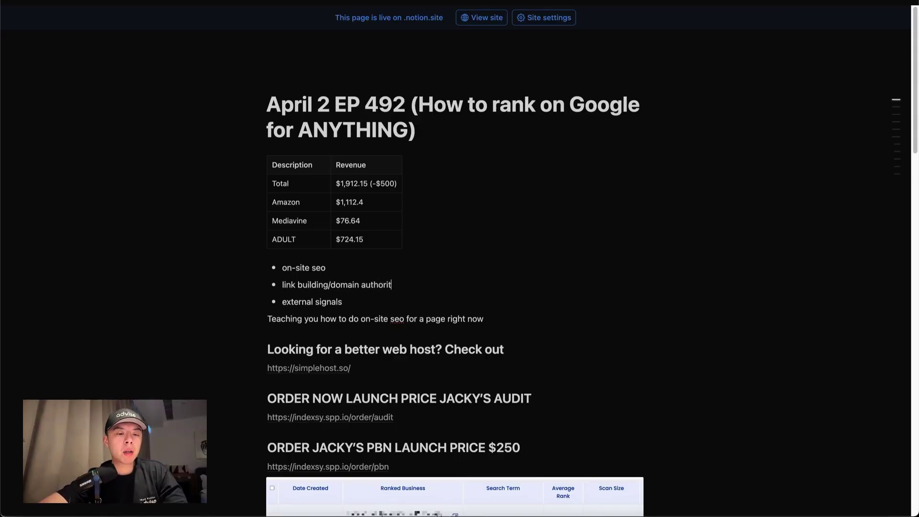
pyautogui.write('y')
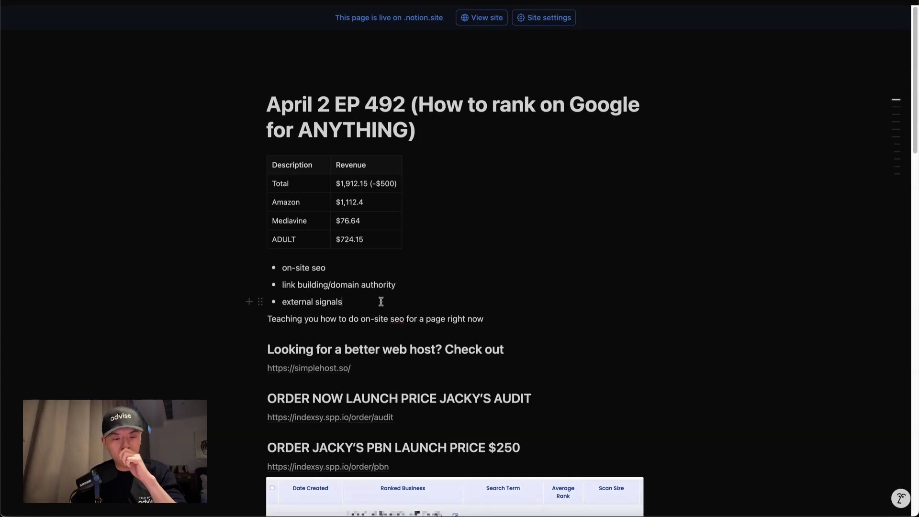
# Finish the 'link building/domain authority' bullet in the three-point SEO outline and deselect it.
pyautogui.click(381, 302)
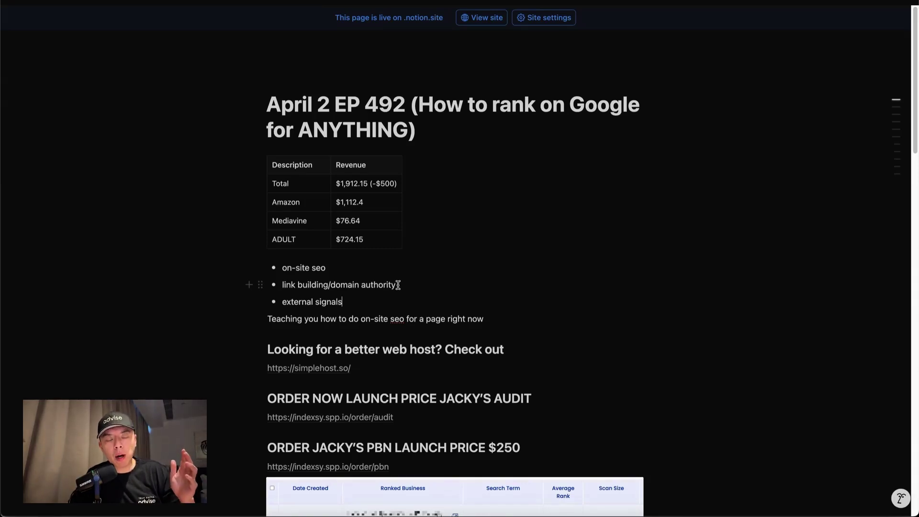
pyautogui.click(397, 284)
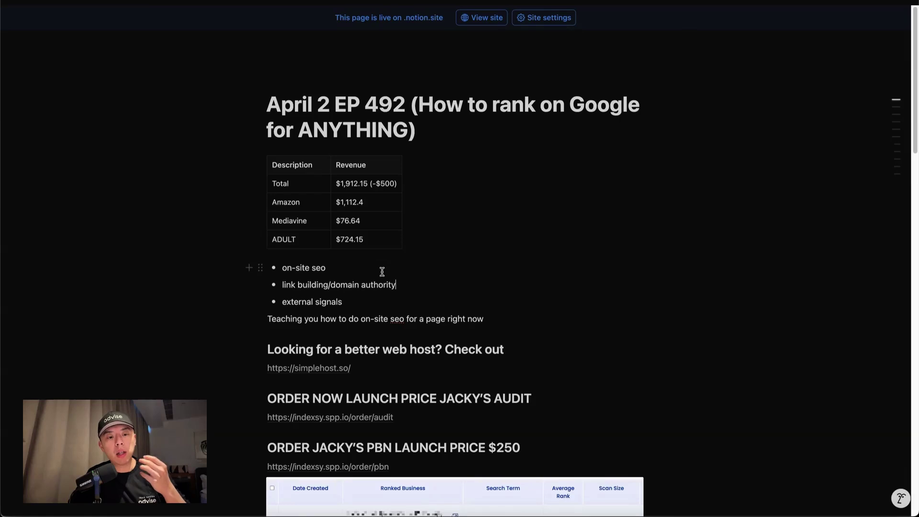
pyautogui.tripleClick(378, 283)
pyautogui.click(377, 293)
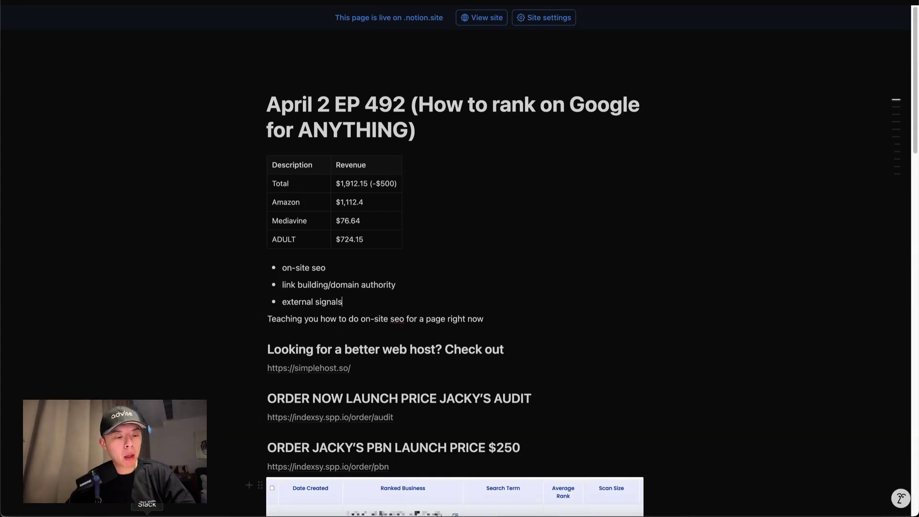
# On LocalRank, open the URL Redirect Checker from the Free Local SEO Tools listing.
pyautogui.click(92, 513)
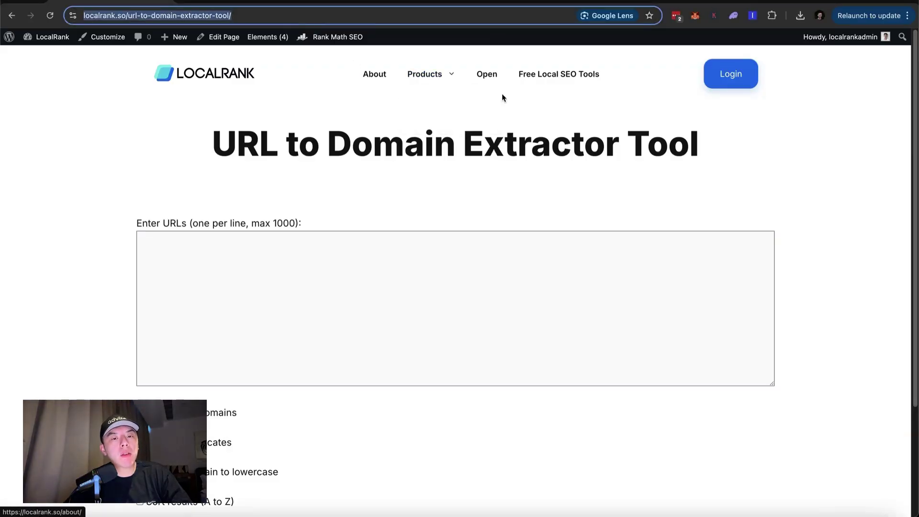
pyautogui.click(565, 73)
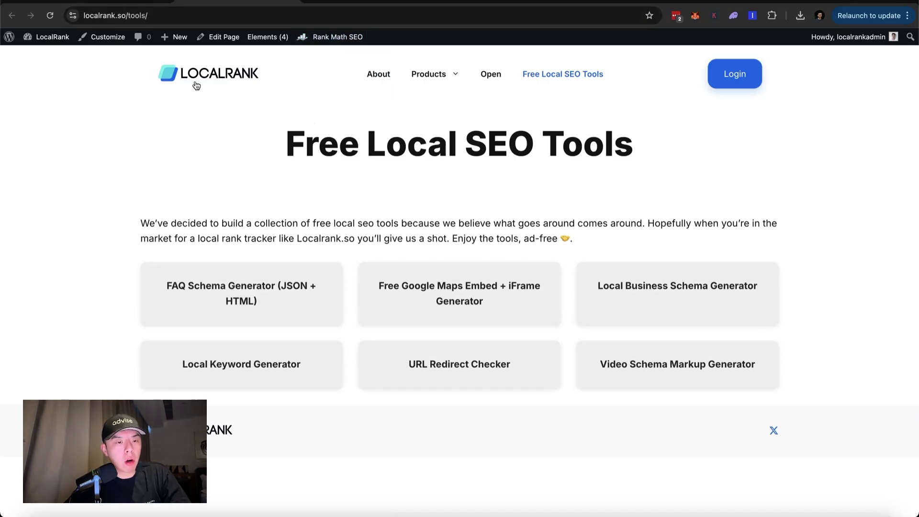
pyautogui.moveTo(434, 74)
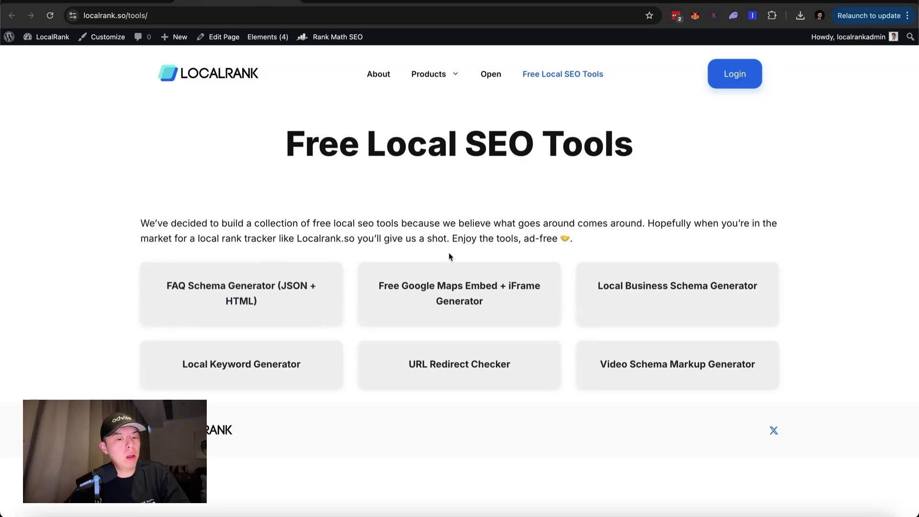
pyautogui.click(473, 359)
# Return to the URL to Domain Extractor Tool page, scroll through it, and run the Indexsy SEO overview.
pyautogui.scroll(-5, 349, 202)
pyautogui.scroll(5, 276, 192)
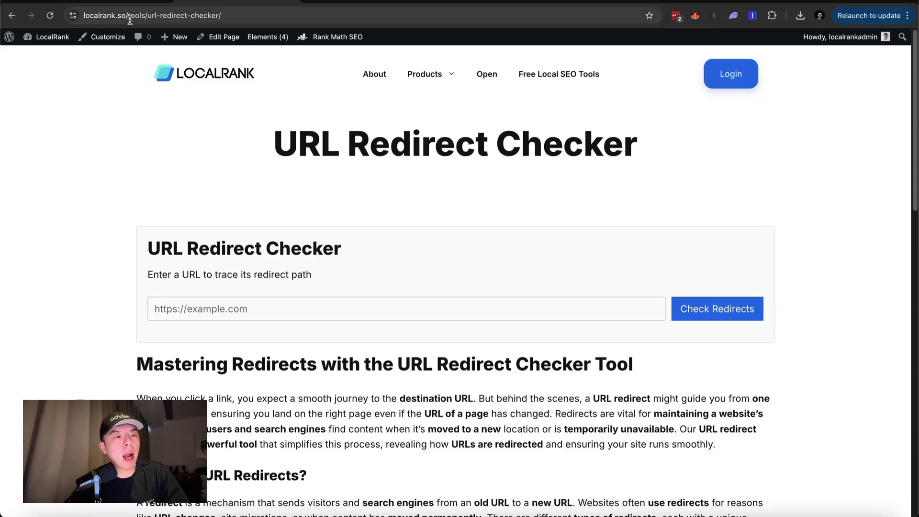
pyautogui.click(126, 6)
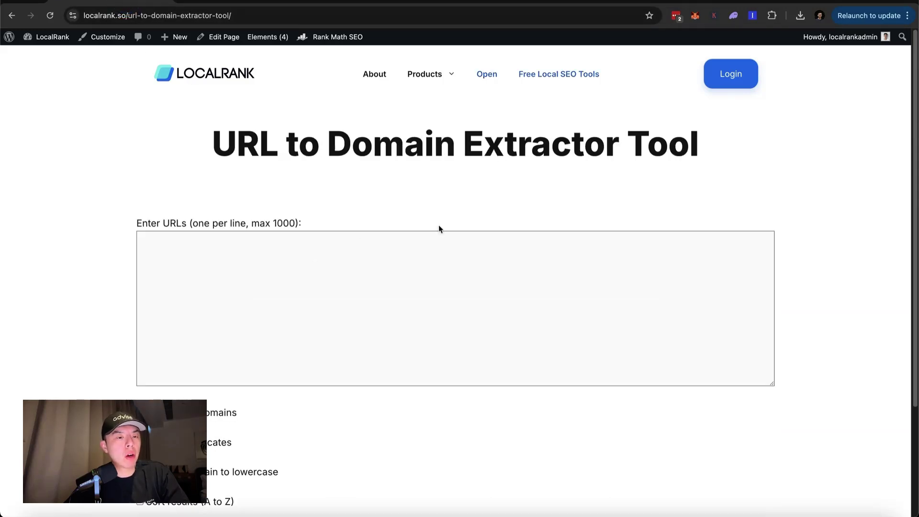
pyautogui.scroll(-3, 485, 181)
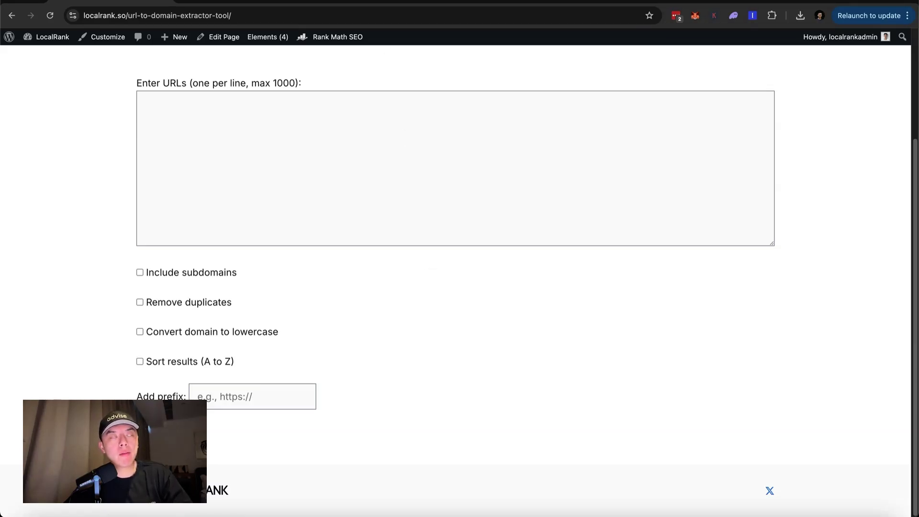
pyautogui.scroll(3, 515, 141)
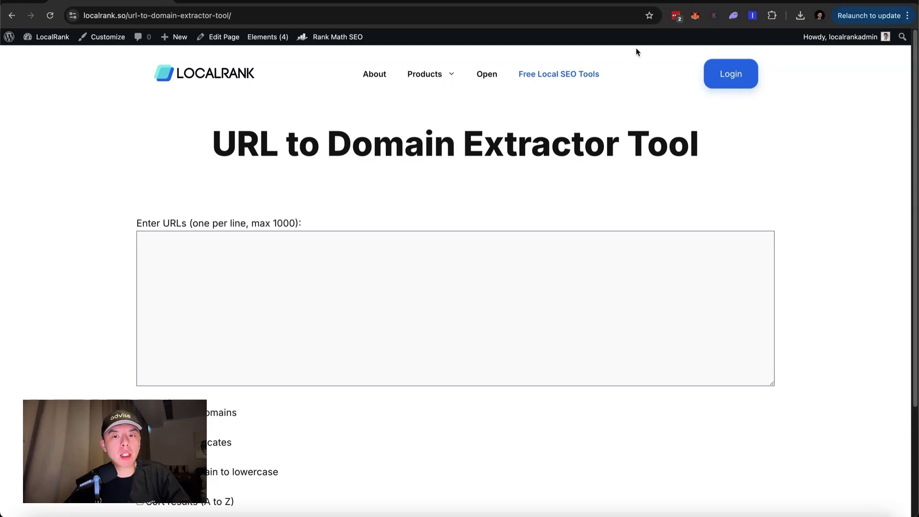
pyautogui.click(752, 16)
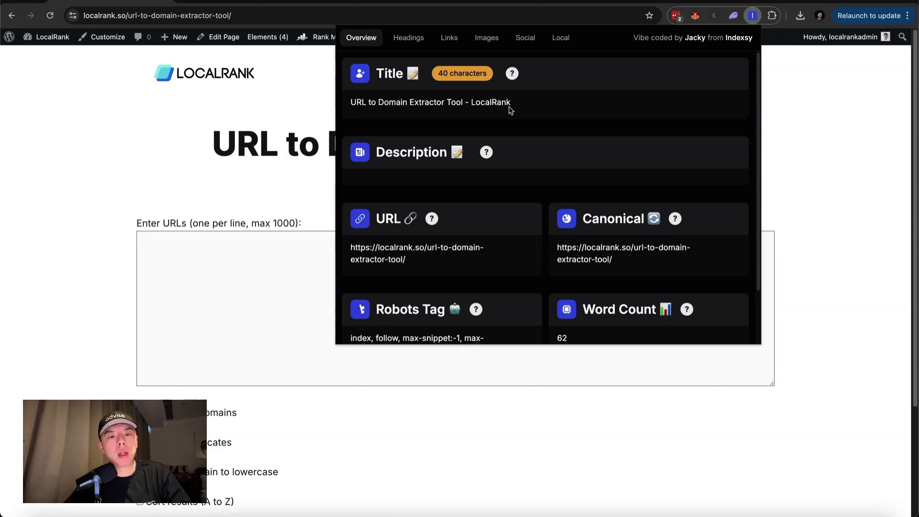
# Review the Indexsy Links, Headings and Overview tabs for the extractor page, then close the popup.
pyautogui.moveTo(511, 75)
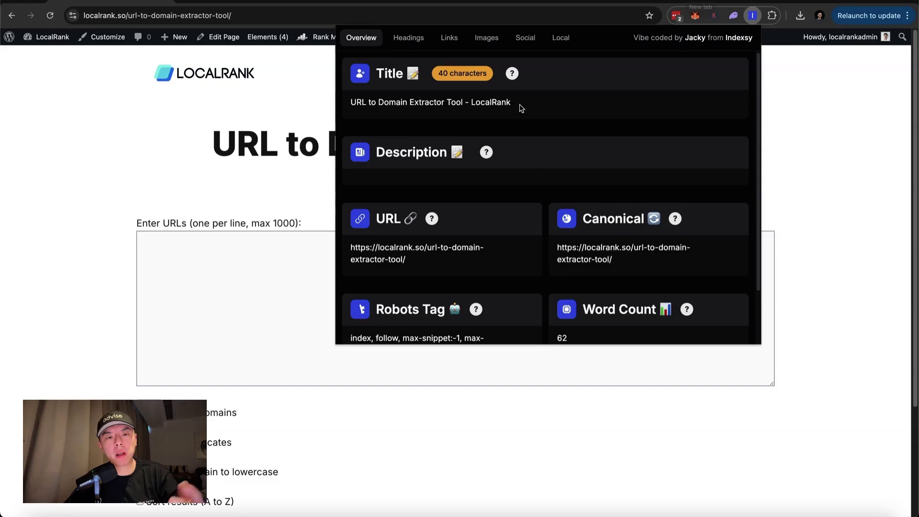
pyautogui.click(450, 40)
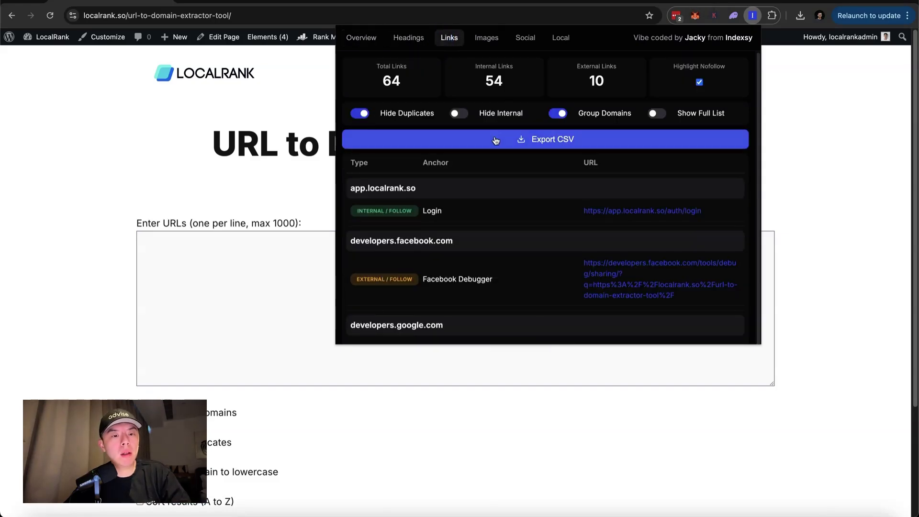
pyautogui.scroll(-10, 508, 236)
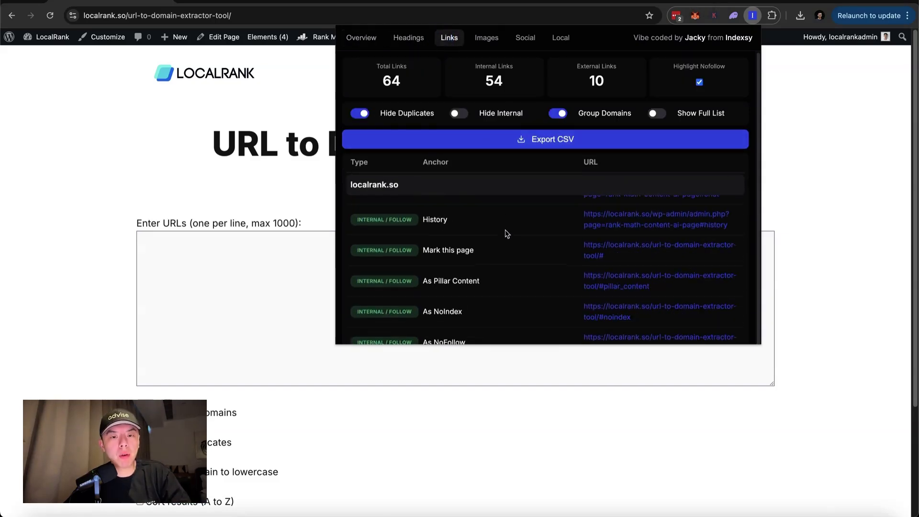
pyautogui.scroll(15, 506, 231)
pyautogui.click(421, 42)
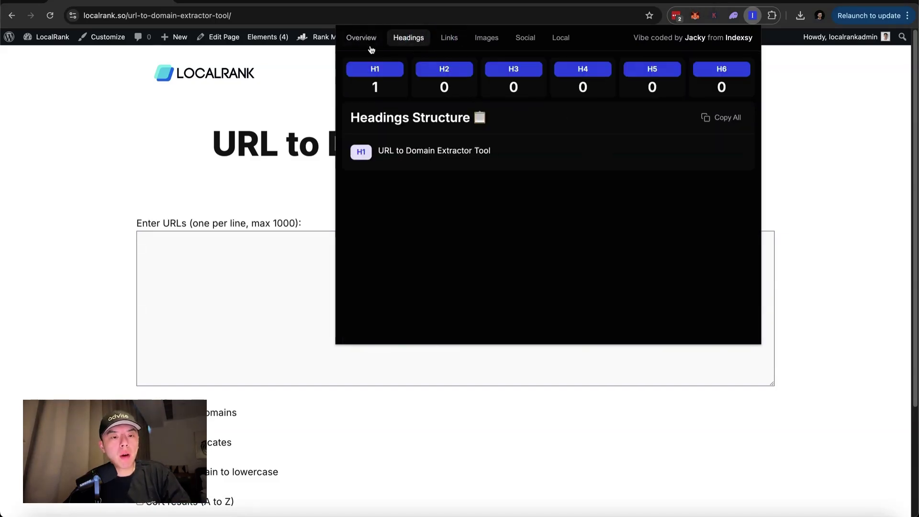
pyautogui.click(369, 43)
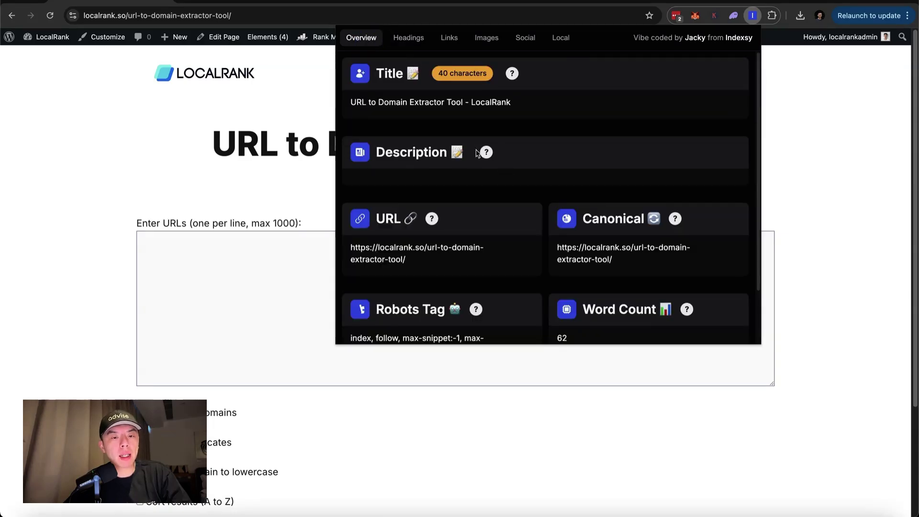
pyautogui.moveTo(486, 152)
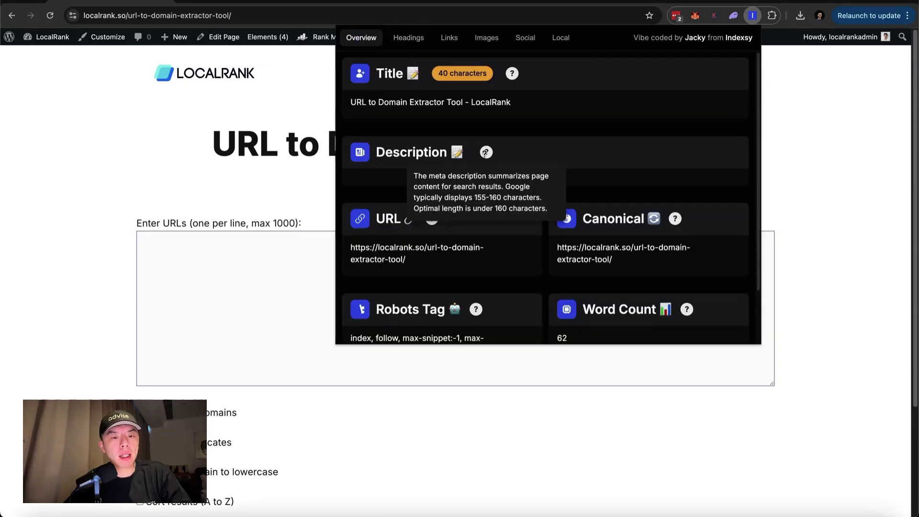
pyautogui.click(381, 2)
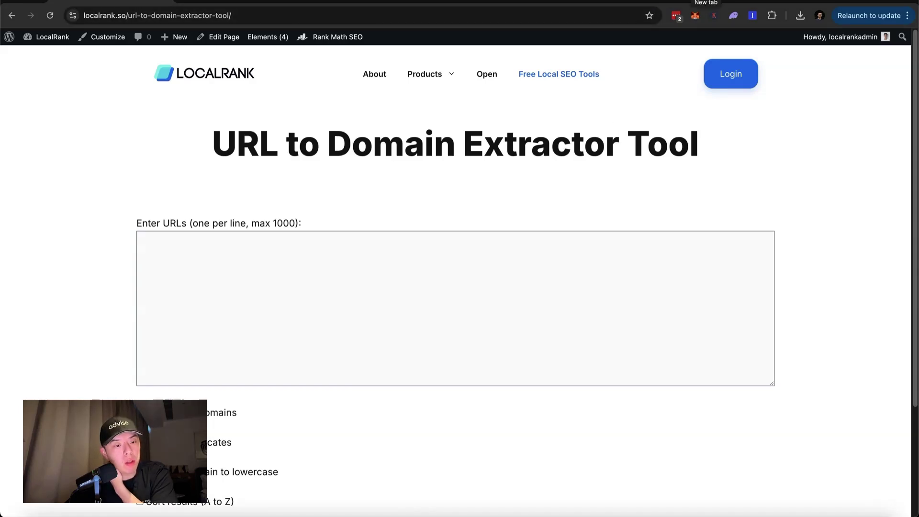
pyautogui.click(364, 4)
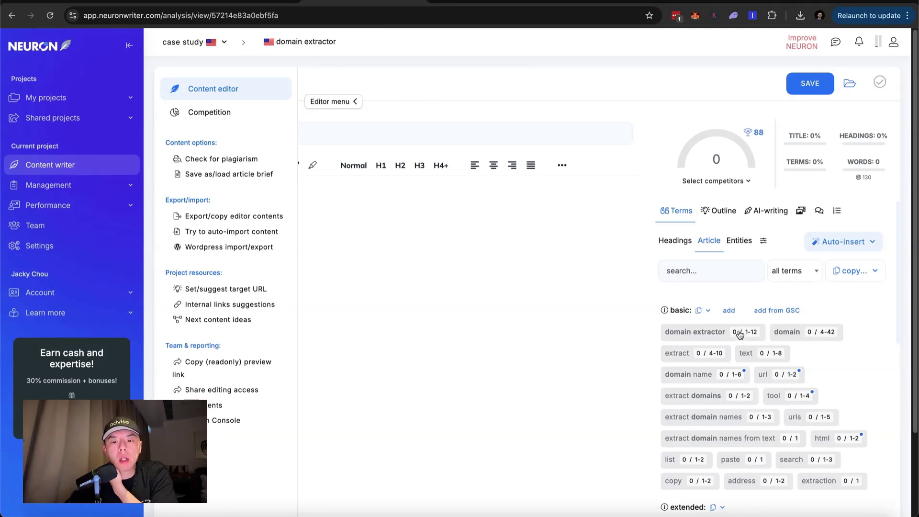
pyautogui.scroll(-5, 680, 306)
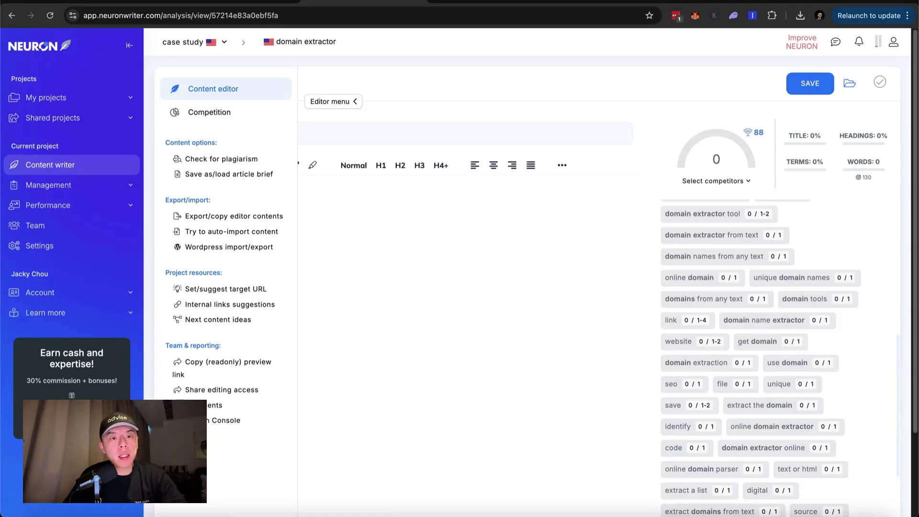
# Start a ChatGPT prompt requesting a 500-word SEO article for a URL to domain extractor tool page.
pyautogui.click(488, 2)
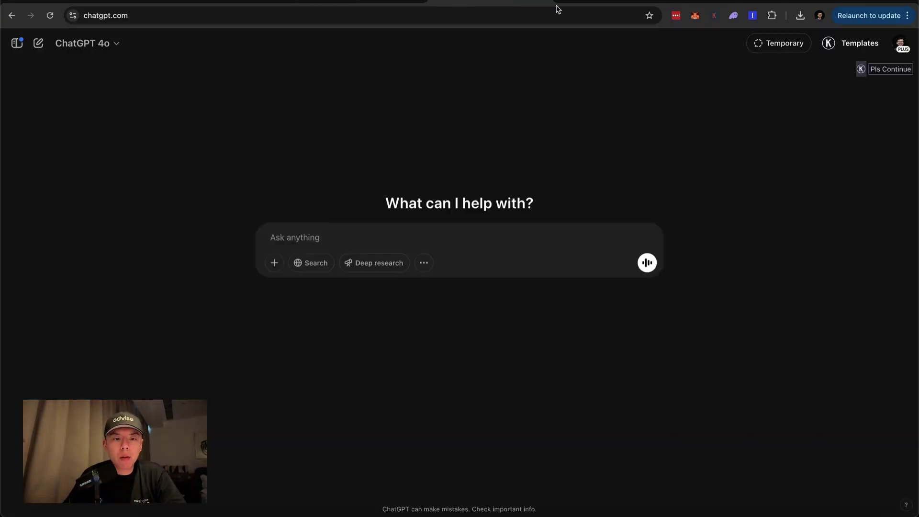
pyautogui.click(125, 4)
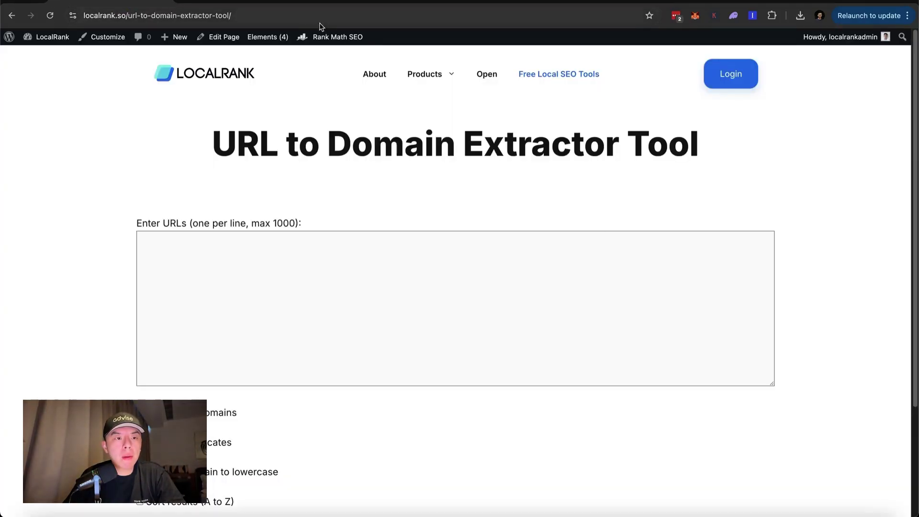
pyautogui.click(431, 2)
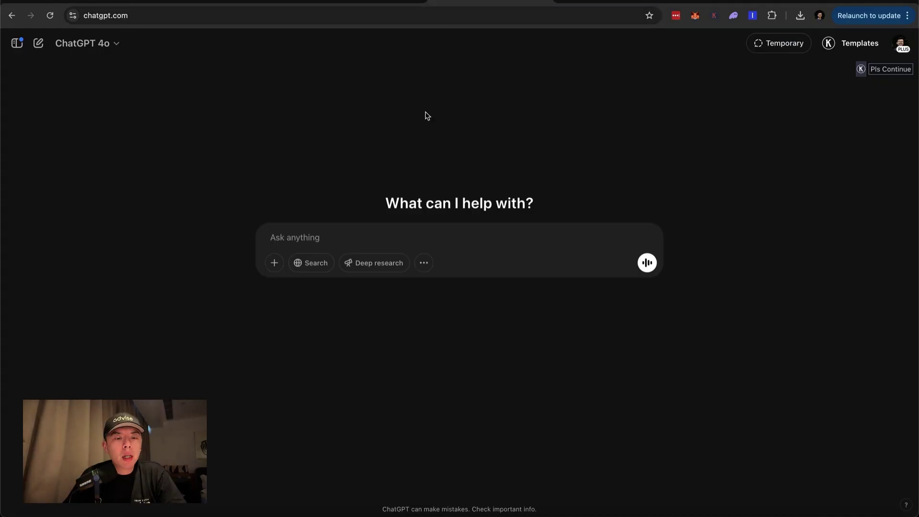
pyautogui.click(431, 230)
pyautogui.write('Help me write a 5')
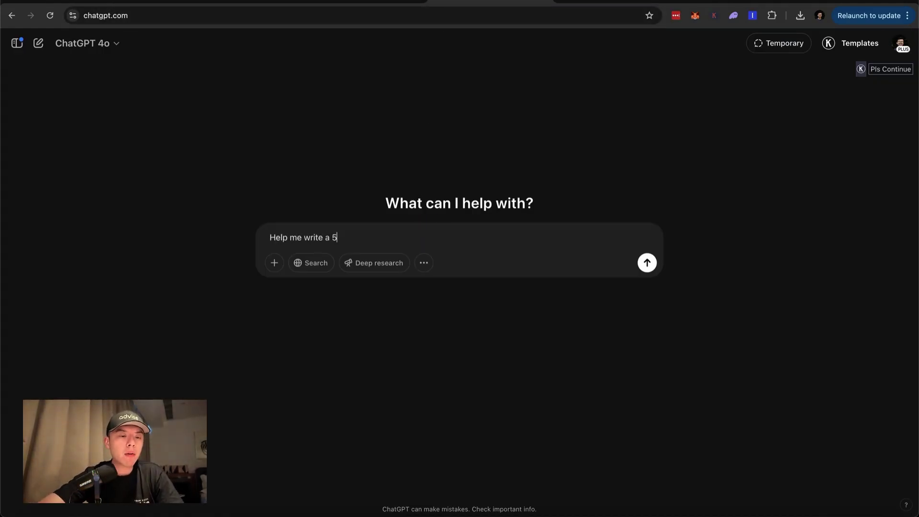
pyautogui.write('00 word seo art')
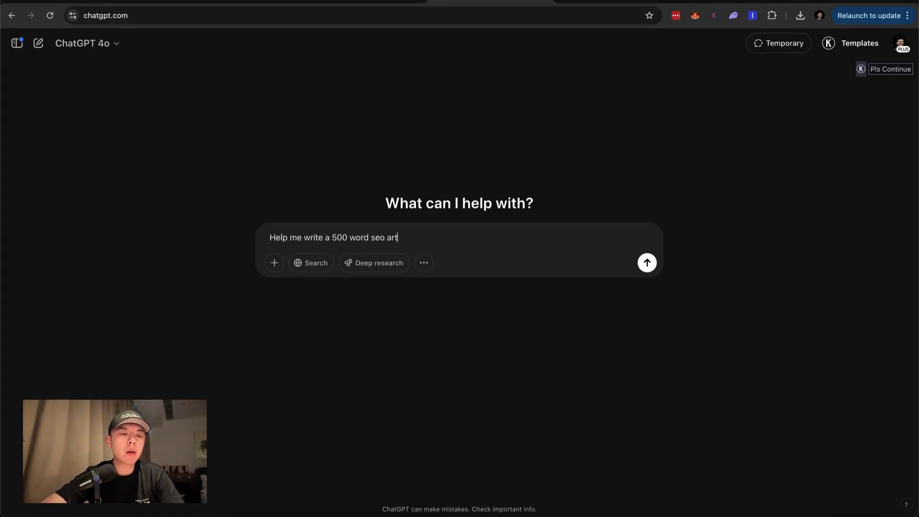
pyautogui.write('icle, ab')
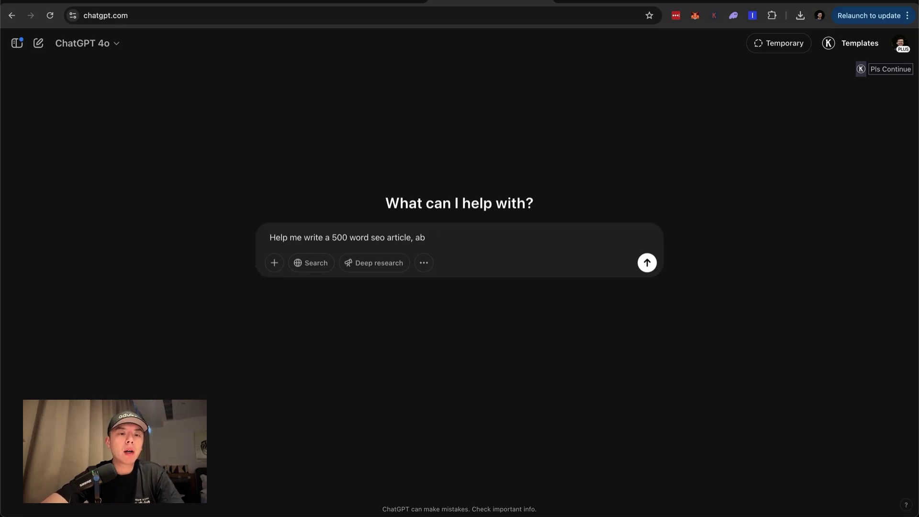
pyautogui.write('o that will ')
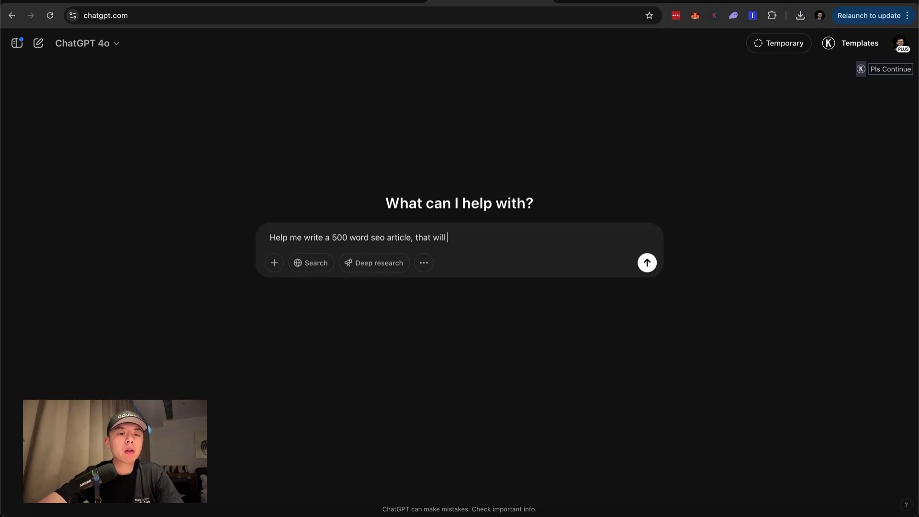
pyautogui.write('sit on the page of a SEO Tool that')
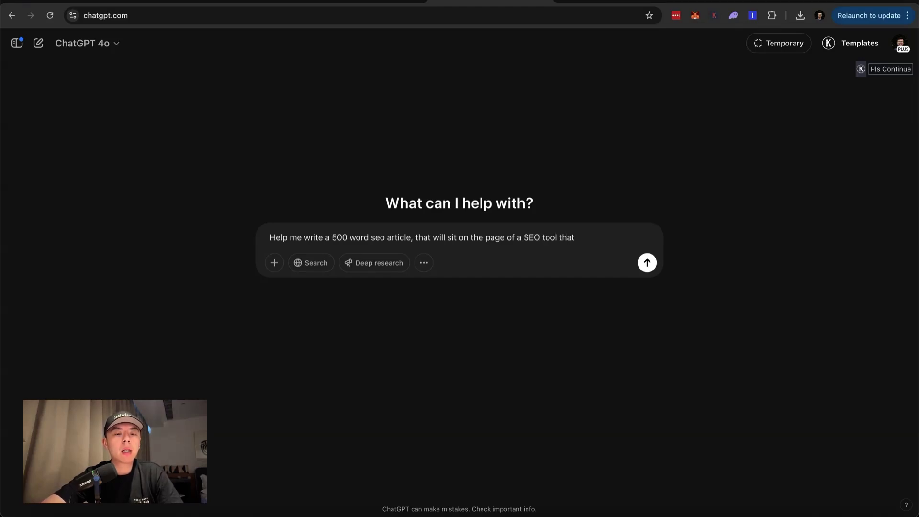
pyautogui.write(' is an')
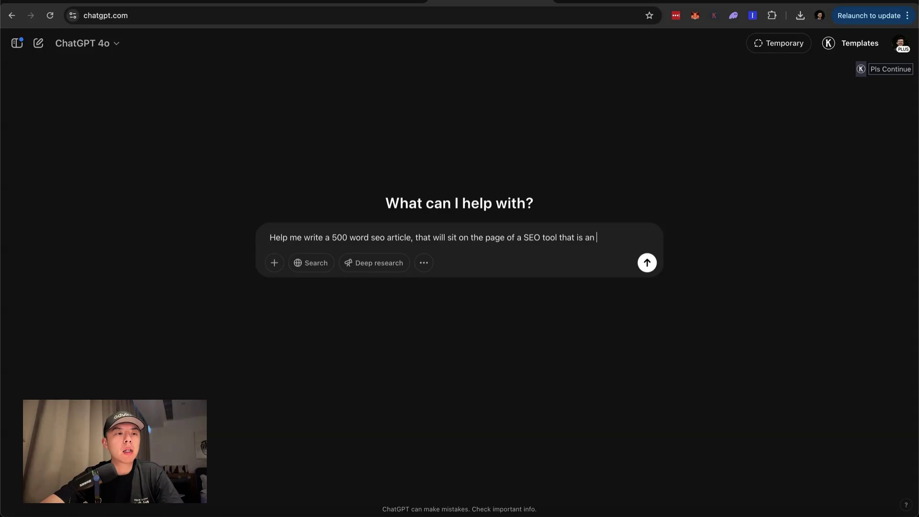
pyautogui.write(' url to domain e')
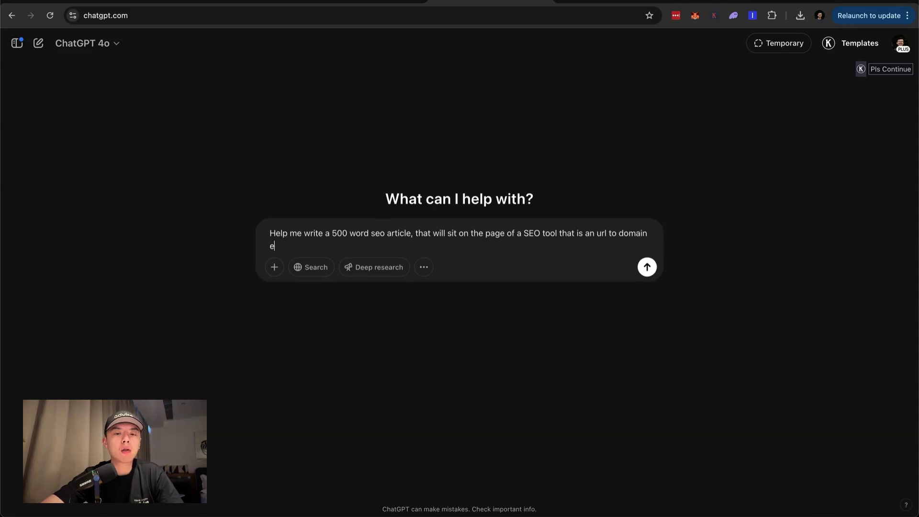
pyautogui.write('xtractor tool')
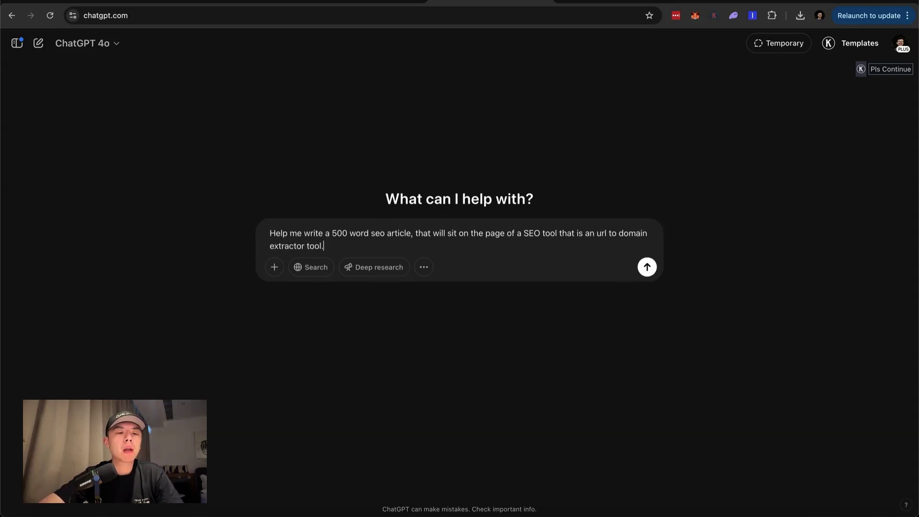
pyautogui.write('.')
# Add a line asking to use each keyword at least once with its suggested frequency.
pyautogui.hotkey('shift', 'Return')
pyautogui.hotkey('shift', 'Return')
pyautogui.write('Please us')
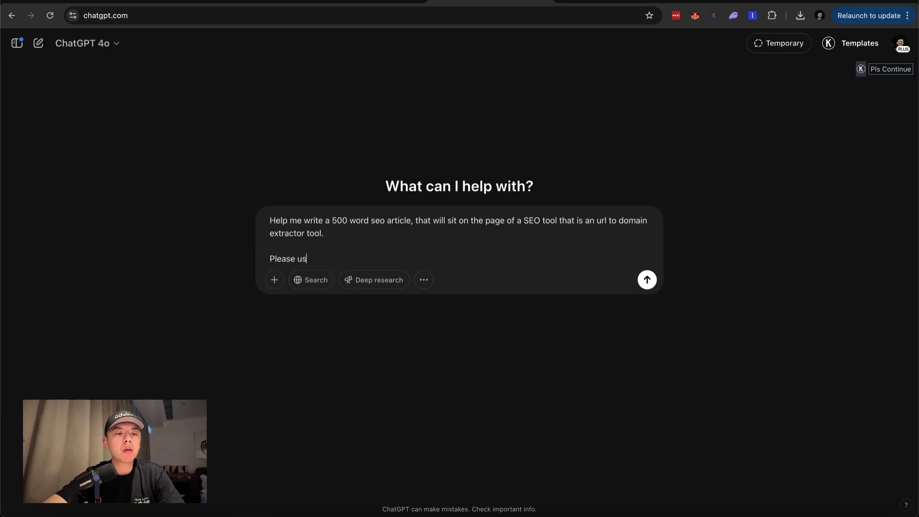
pyautogui.write('e the following keywords, with the suggested frequency, make sure you use each key')
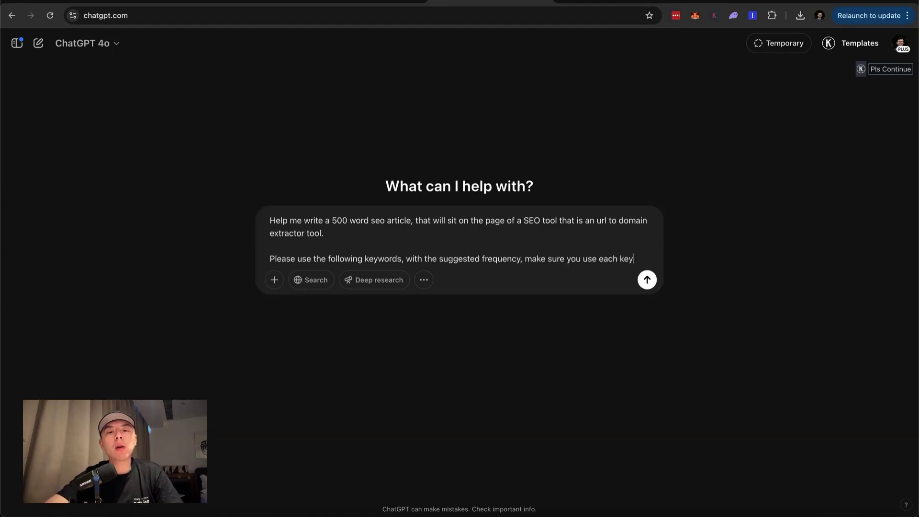
pyautogui.write('word at least once.')
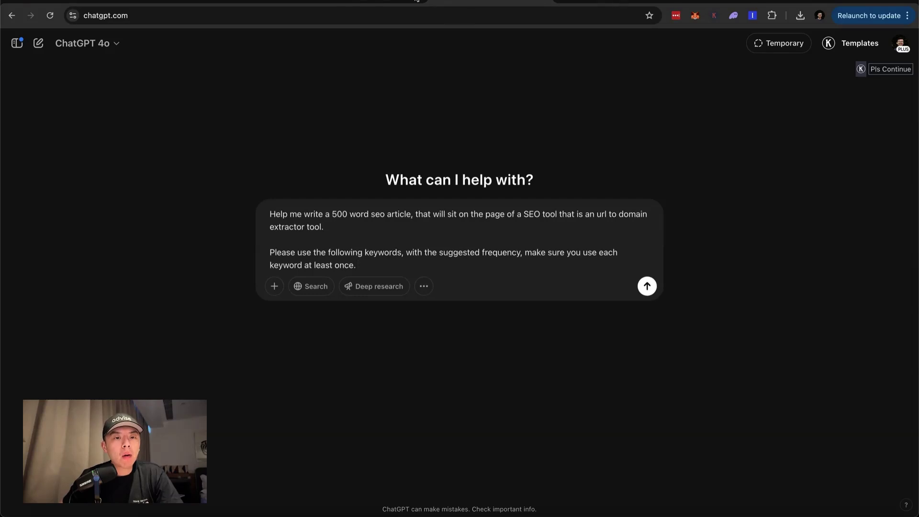
pyautogui.hotkey('shift', 'Return')
pyautogui.hotkey('shift', 'Return')
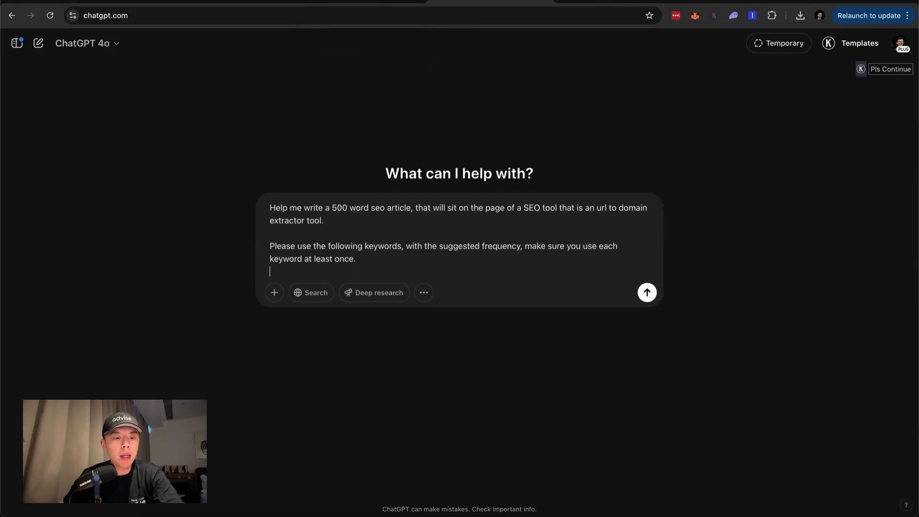
pyautogui.click(381, 3)
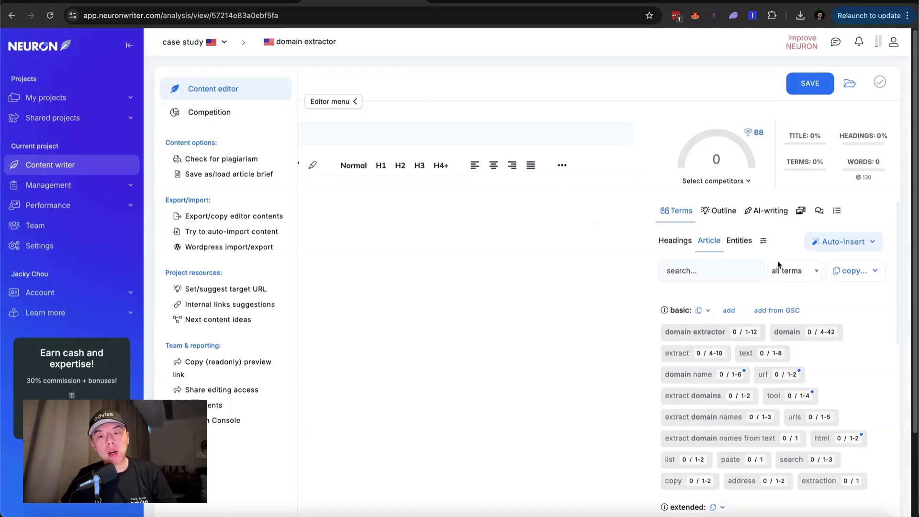
# Copy NeuronWriter's basic terms with suggested uses and paste them into the ChatGPT prompt.
pyautogui.moveTo(869, 184)
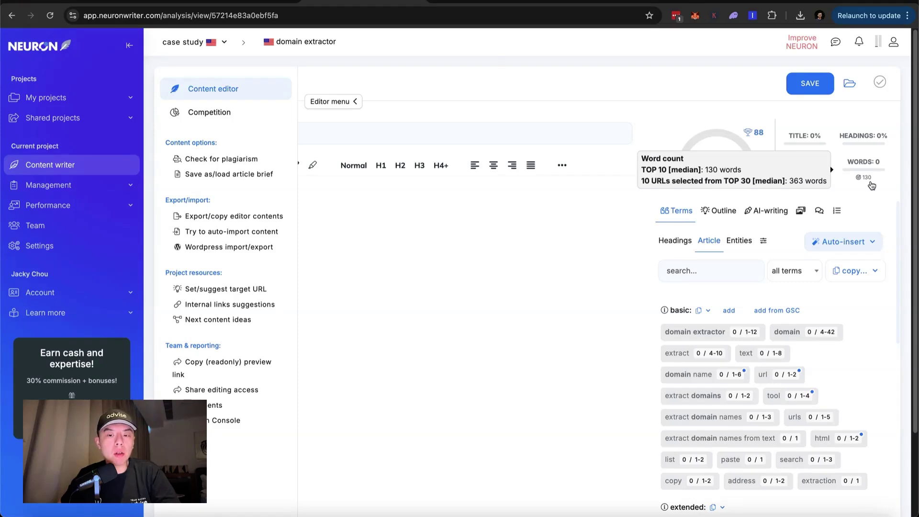
pyautogui.click(703, 311)
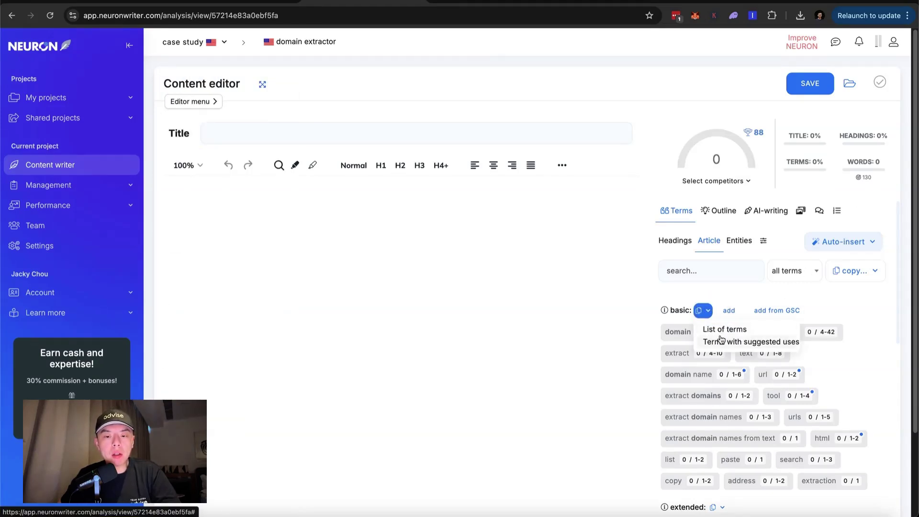
pyautogui.click(721, 340)
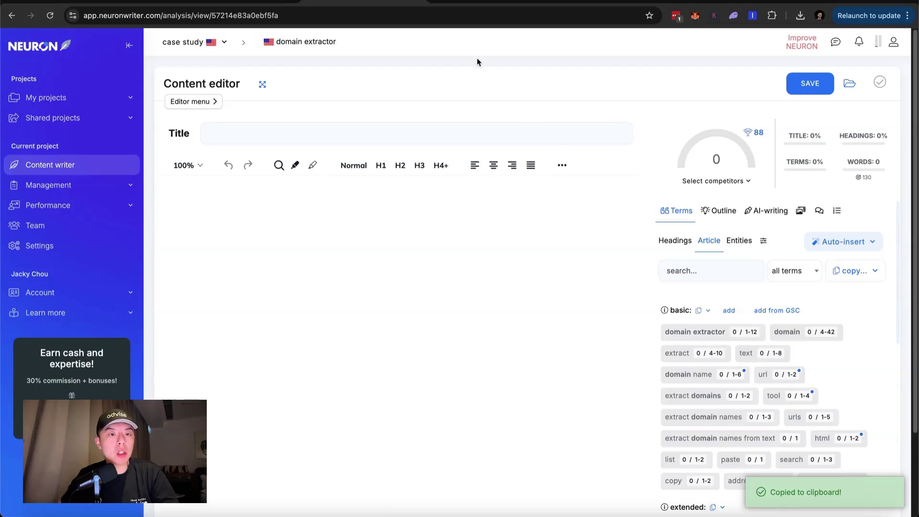
pyautogui.click(479, 3)
pyautogui.hotkey('ctrl', 'v')
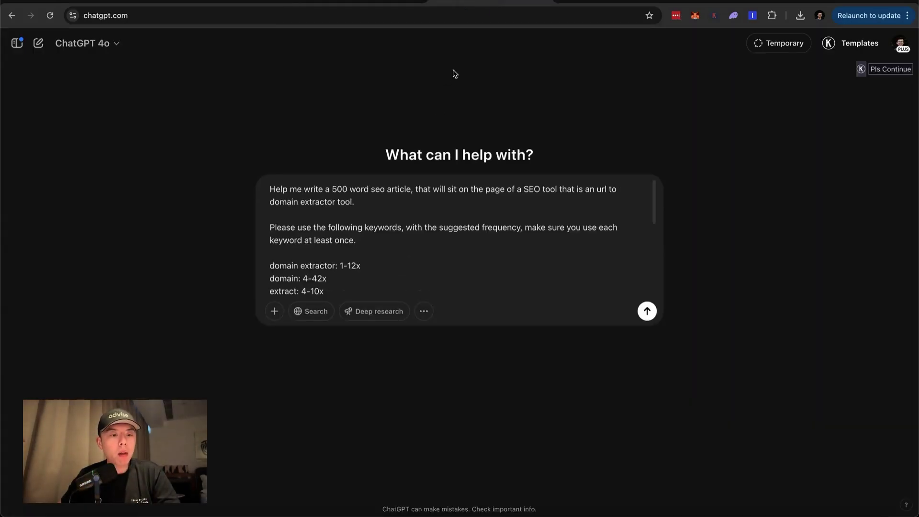
# Copy the extended terms with suggested uses and paste them after the basic terms.
pyautogui.click(405, 4)
pyautogui.scroll(-4, 717, 330)
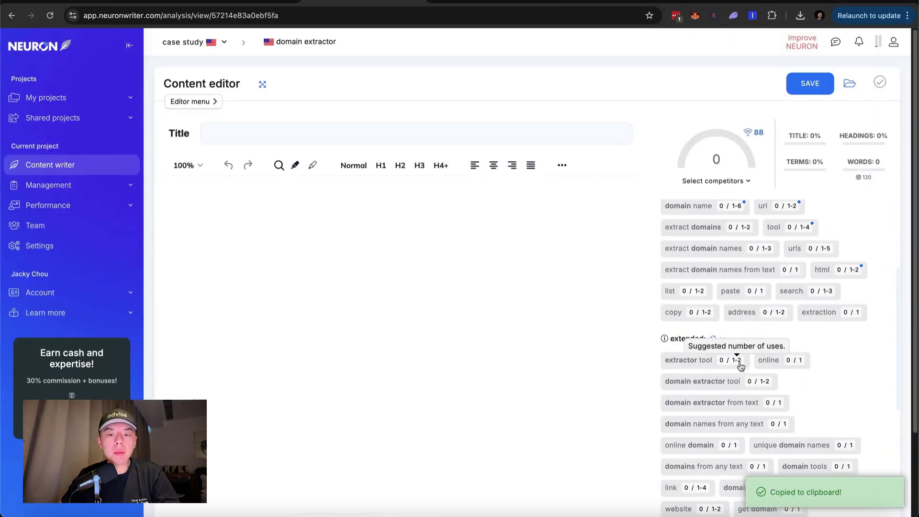
pyautogui.click(716, 329)
pyautogui.click(721, 355)
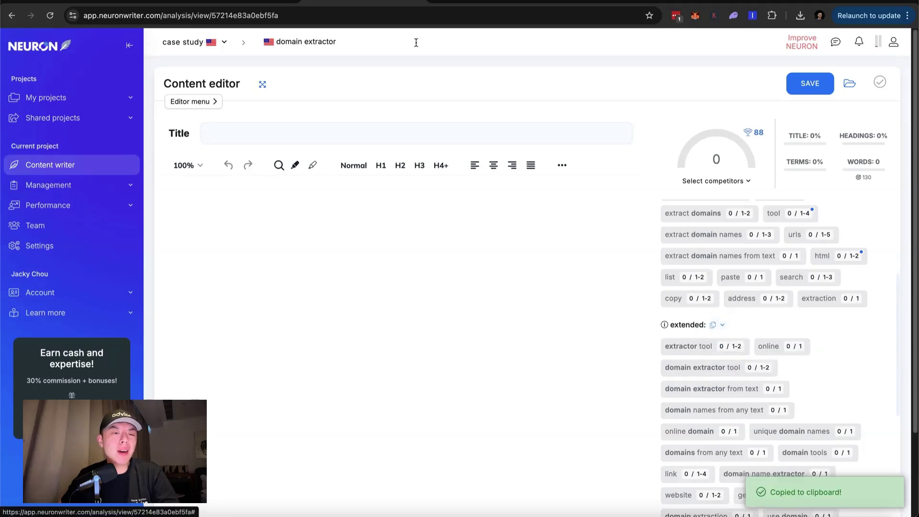
pyautogui.click(363, 4)
pyautogui.hotkey('ctrl', 'shift', 'Tab')
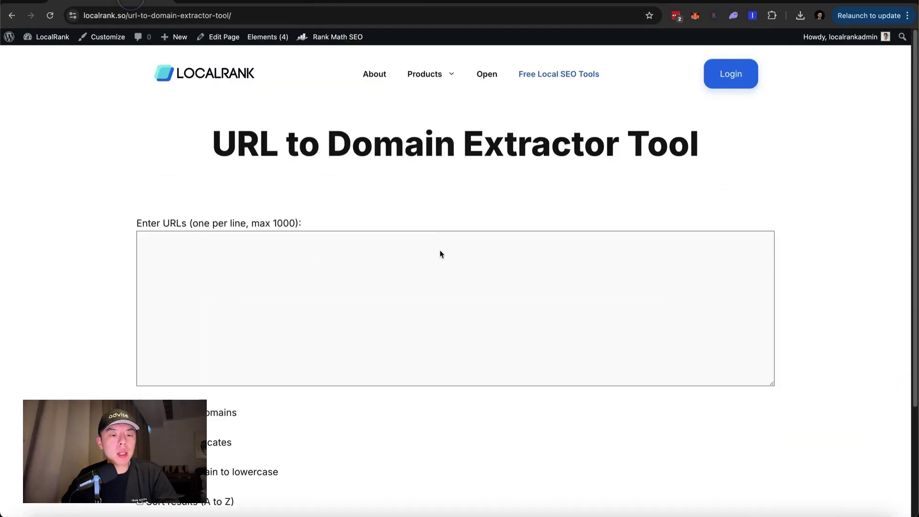
pyautogui.click(434, 4)
pyautogui.click(434, 6)
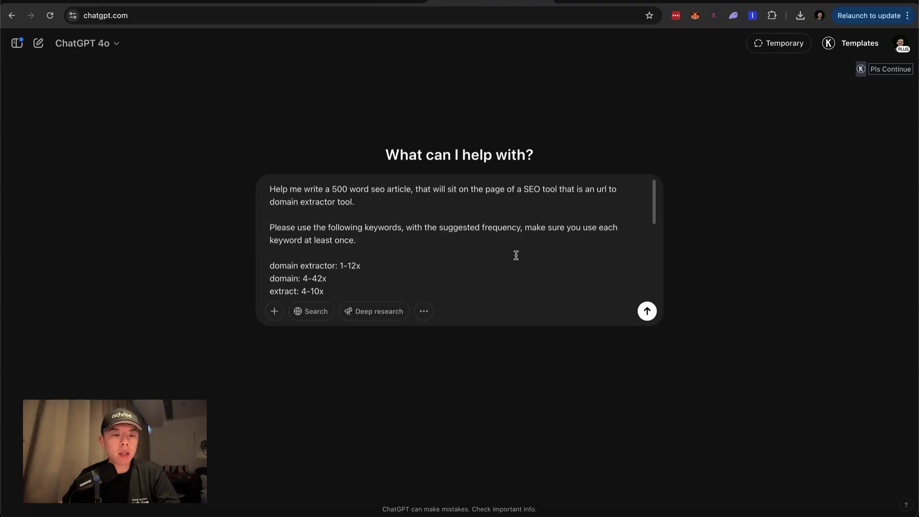
pyautogui.scroll(-5, 513, 257)
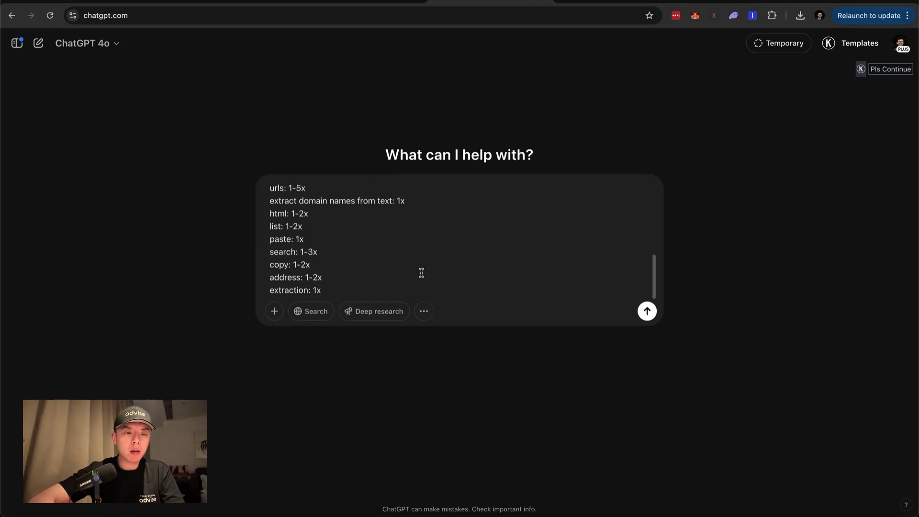
pyautogui.press('super+v')
pyautogui.scroll(10, 459, 237)
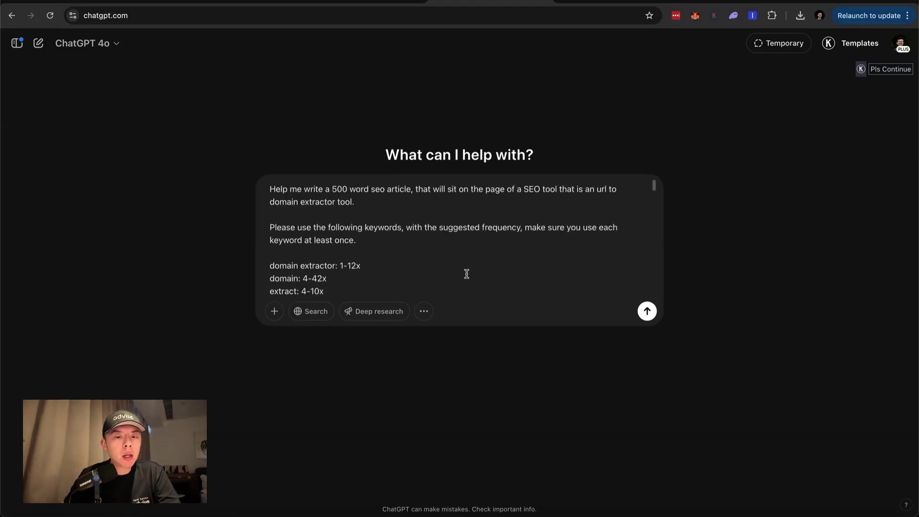
# Copy the suggested H2/H3 heading terms from NeuronWriter's Headings section.
pyautogui.click(354, 6)
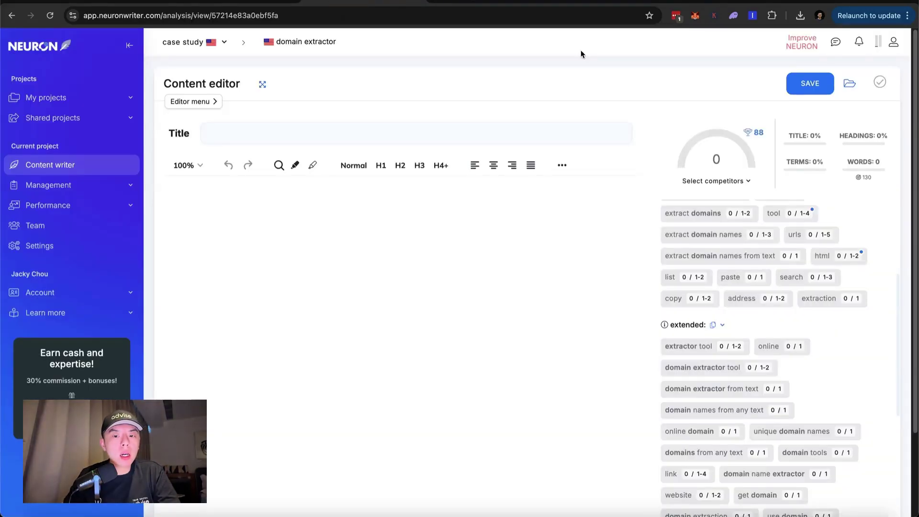
pyautogui.scroll(-3, 716, 263)
pyautogui.scroll(6, 716, 244)
pyautogui.click(686, 241)
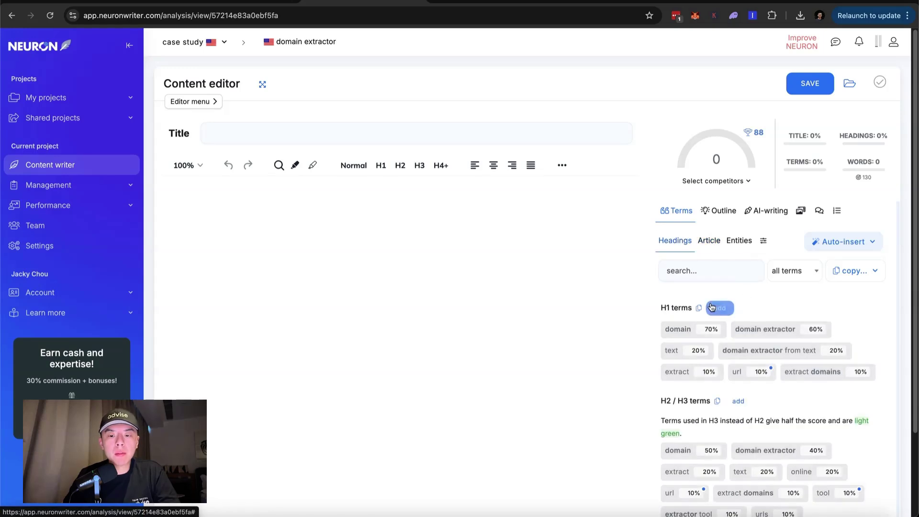
pyautogui.scroll(-1, 711, 306)
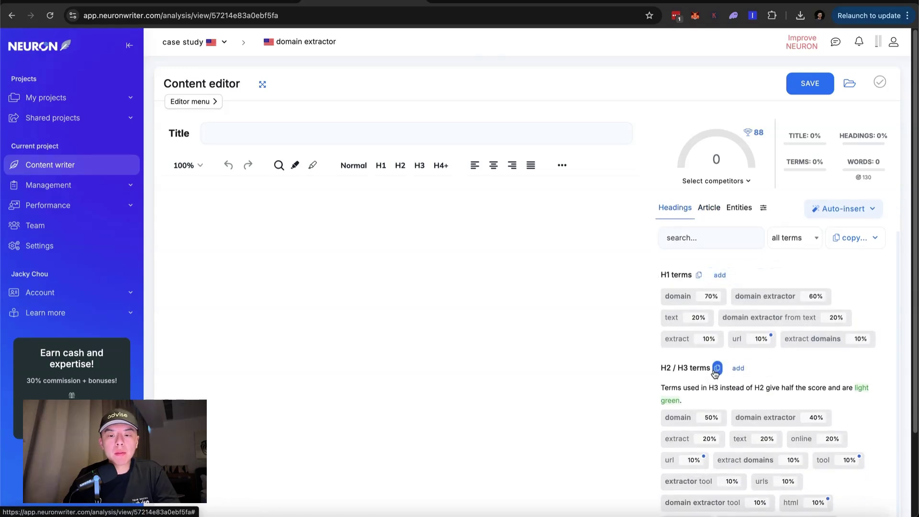
pyautogui.click(716, 368)
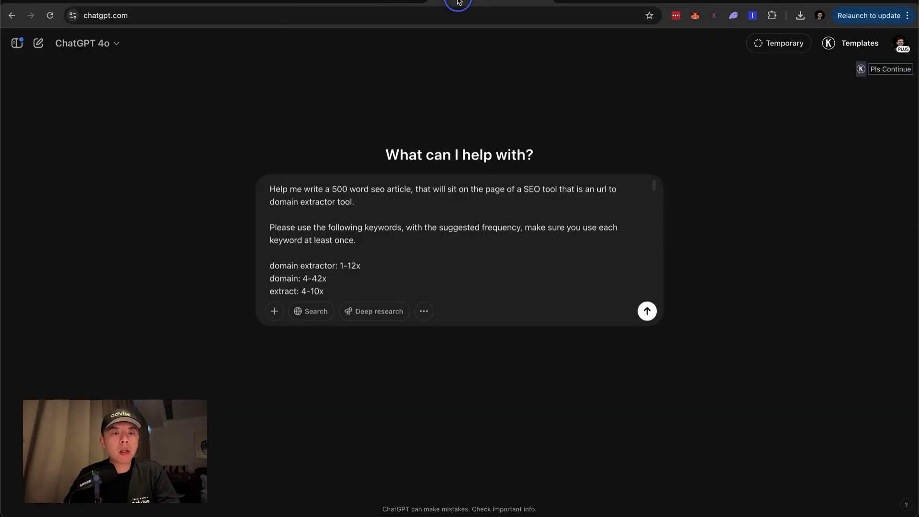
# Add 'here are some suggested h2/h3 headings' plus the copied heading terms below the keyword list.
pyautogui.click(457, 8)
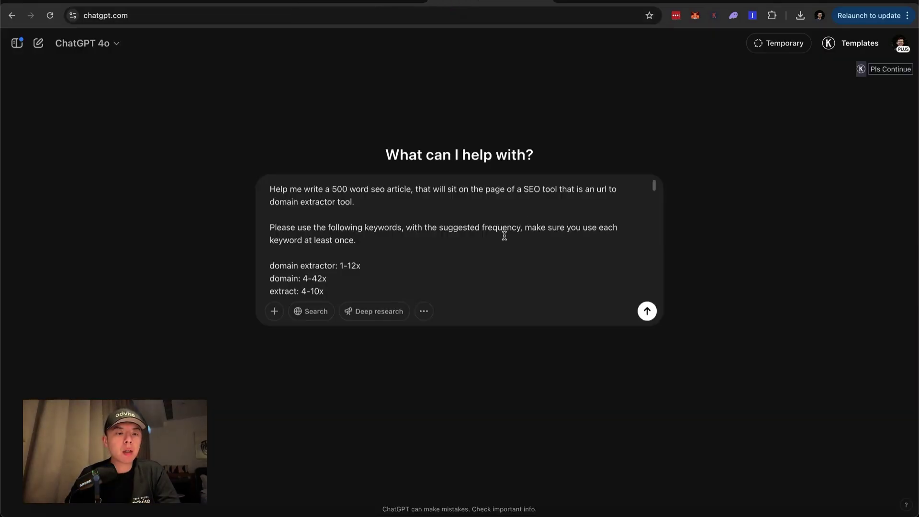
pyautogui.click(403, 252)
pyautogui.press('super+shift+Down')
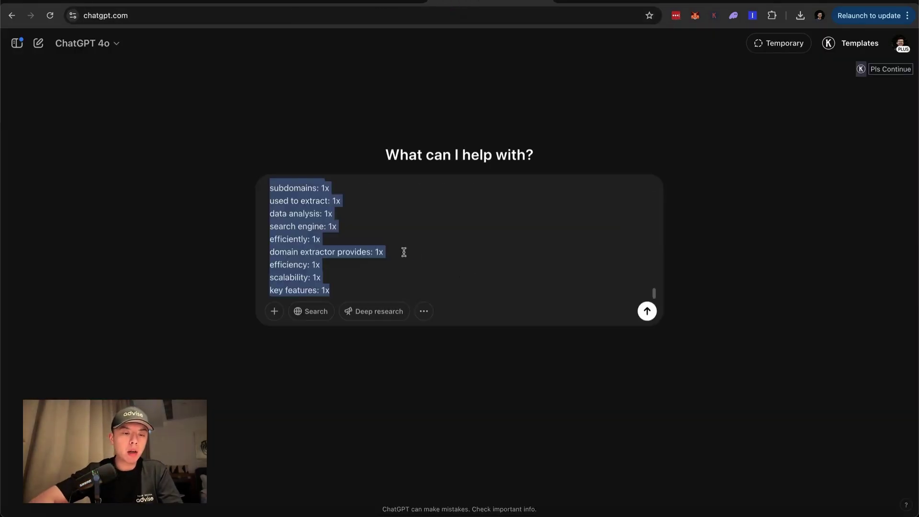
pyautogui.press('Right')
pyautogui.press('Return')
pyautogui.write('here are some suggeste')
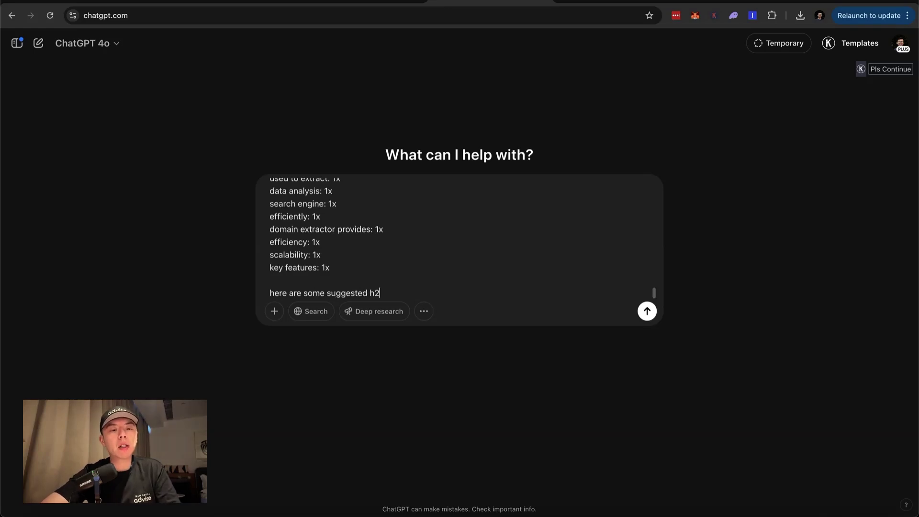
pyautogui.write('d h2/h3 headings')
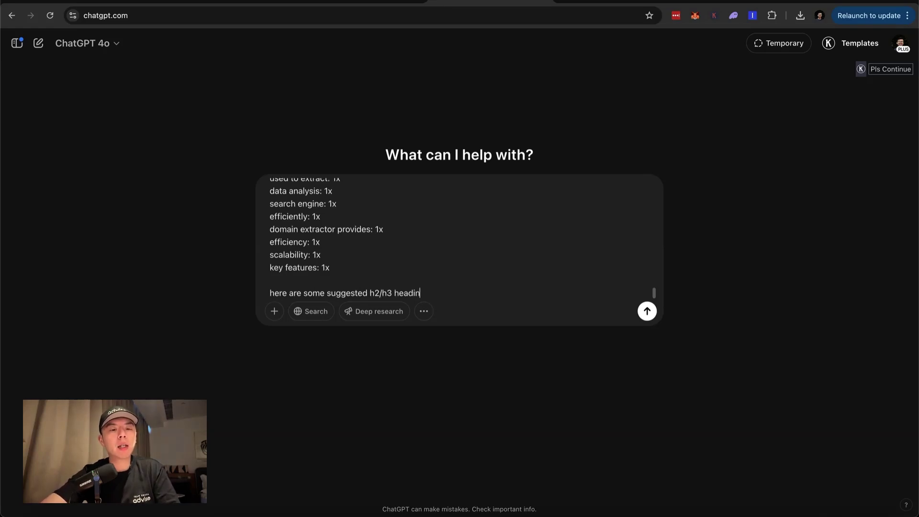
pyautogui.press('Return')
pyautogui.press('super+v')
pyautogui.press('super+a')
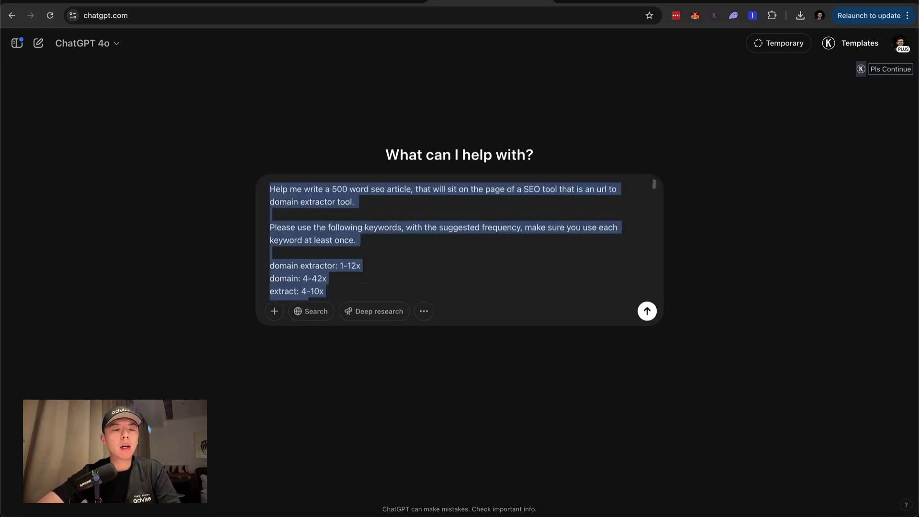
pyautogui.press('Right')
pyautogui.press('super+a')
pyautogui.press('Left')
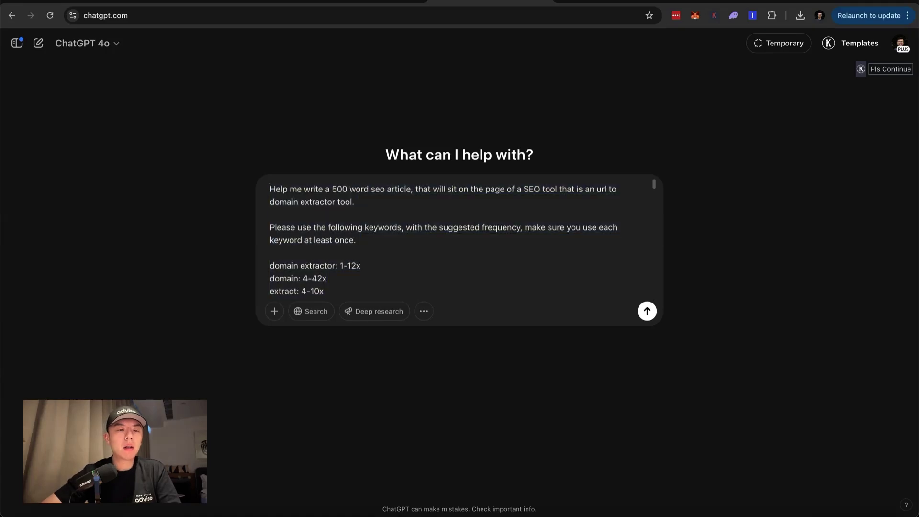
# Request HTML output without <body> or <head>, ready to paste into WordPress, and send the prompt.
pyautogui.click(431, 243)
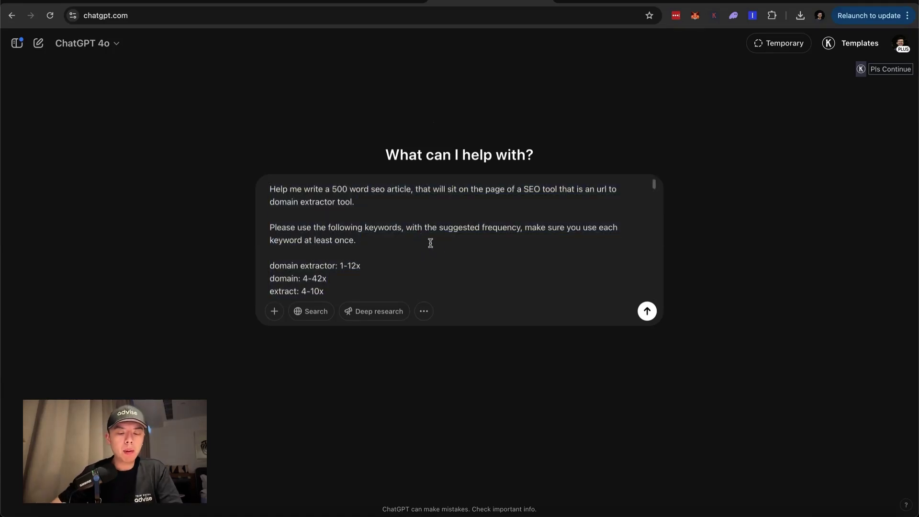
pyautogui.press('Return')
pyautogui.press('Return')
pyautogui.write('Export')
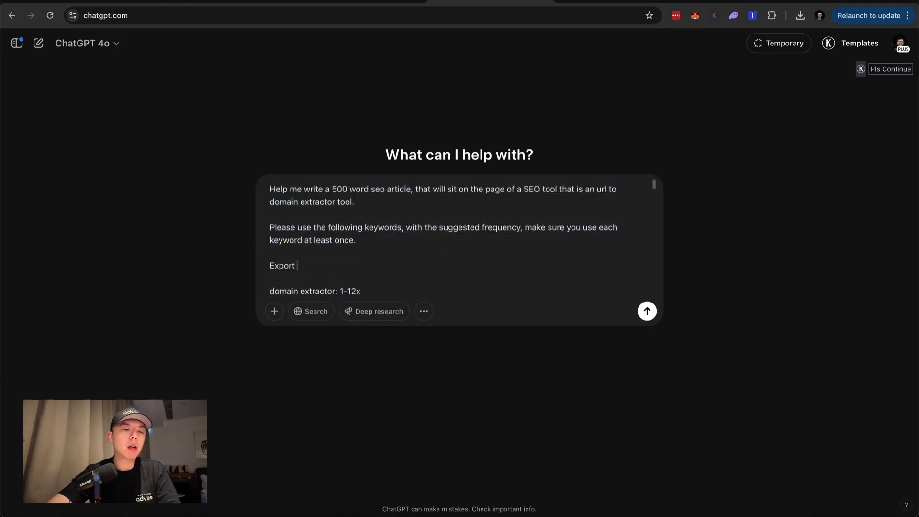
pyautogui.press('BackSpace')
pyautogui.press('BackSpace')
pyautogui.press('BackSpace')
pyautogui.press('BackSpace')
pyautogui.write('Give me ')
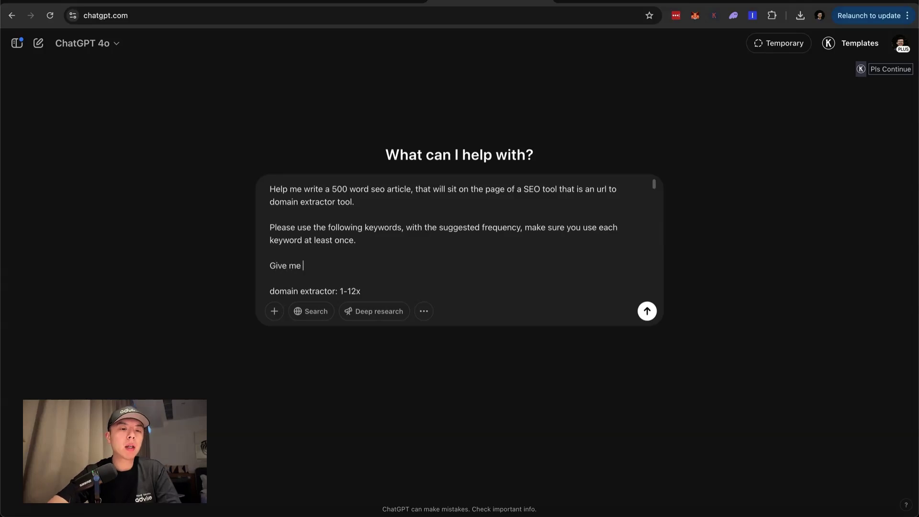
pyautogui.write('the content ')
pyautogui.write('as html')
pyautogui.write(', but remove')
pyautogui.press('BackSpace')
pyautogui.press('BackSpace')
pyautogui.press('BackSpace')
pyautogui.press('BackSpace')
pyautogui.press('BackSpace')
pyautogui.press('BackSpace')
pyautogui.write('do not')
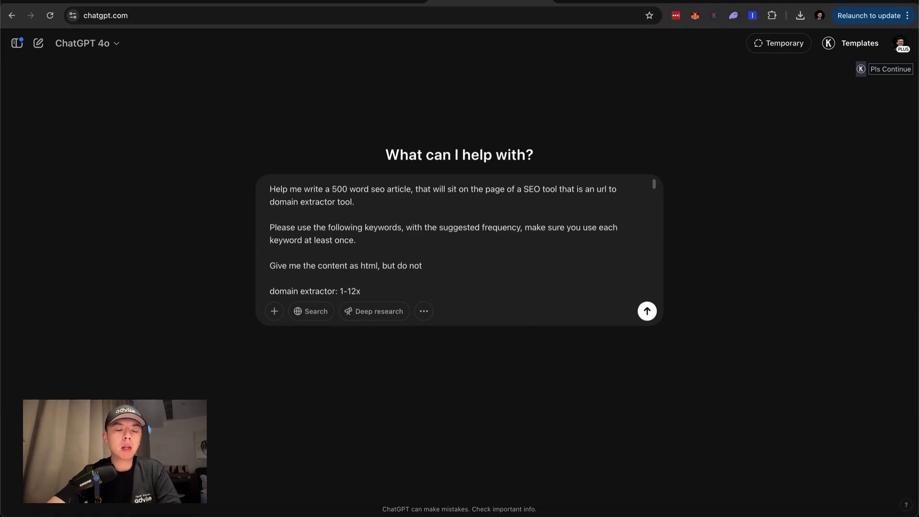
pyautogui.write(' include <body> or')
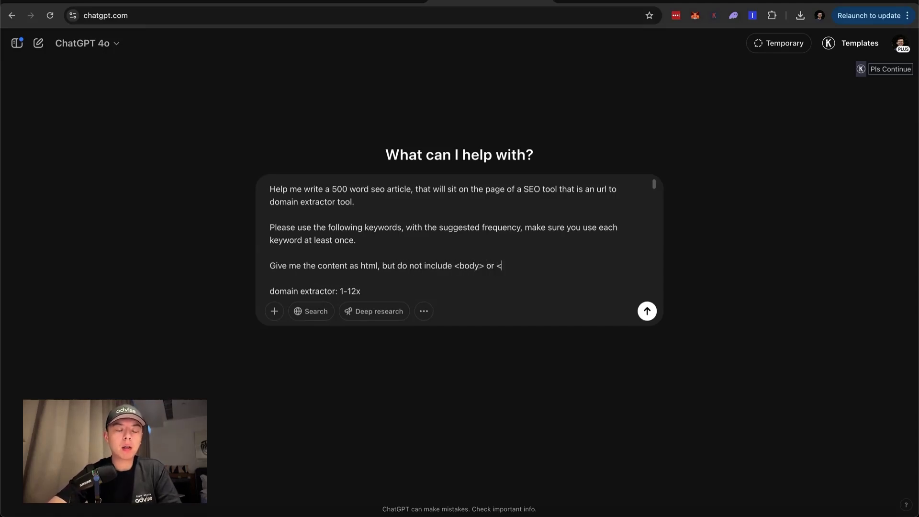
pyautogui.write(' <head> simply give it to me in Hs and')
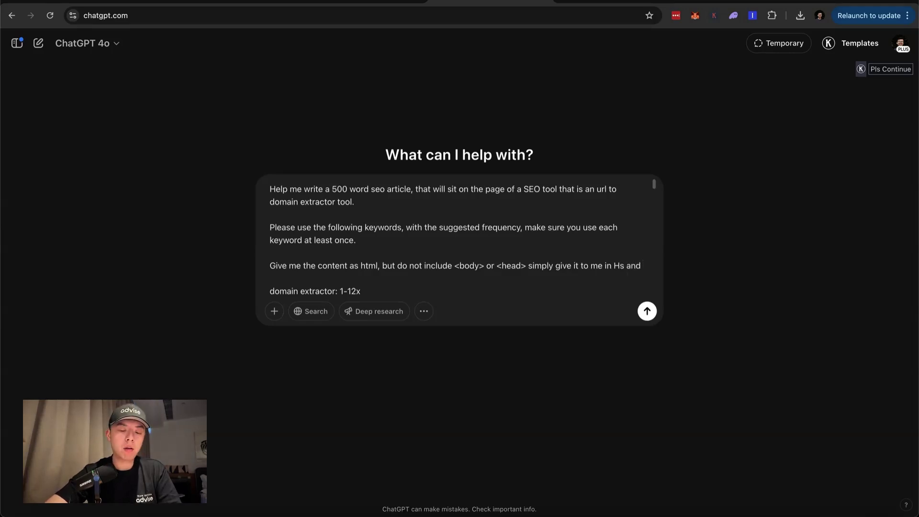
pyautogui.hotkey('shift', 'Return')
pyautogui.write('<p> format so I can paste into wordpress as a html')
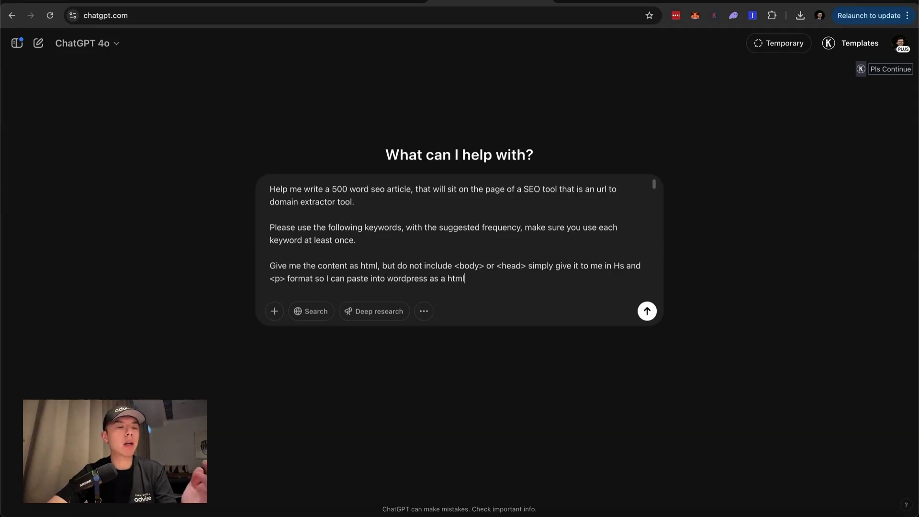
pyautogui.press('Return')
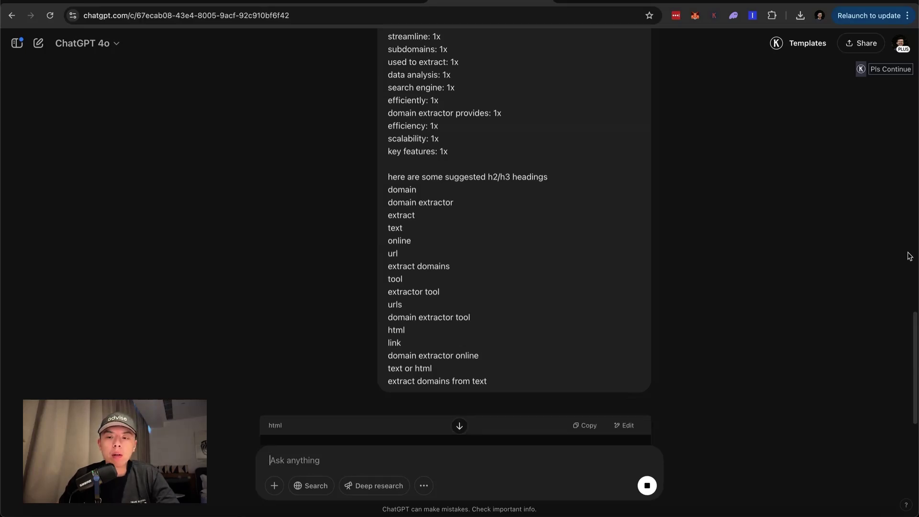
pyautogui.scroll(-5, 425, 168)
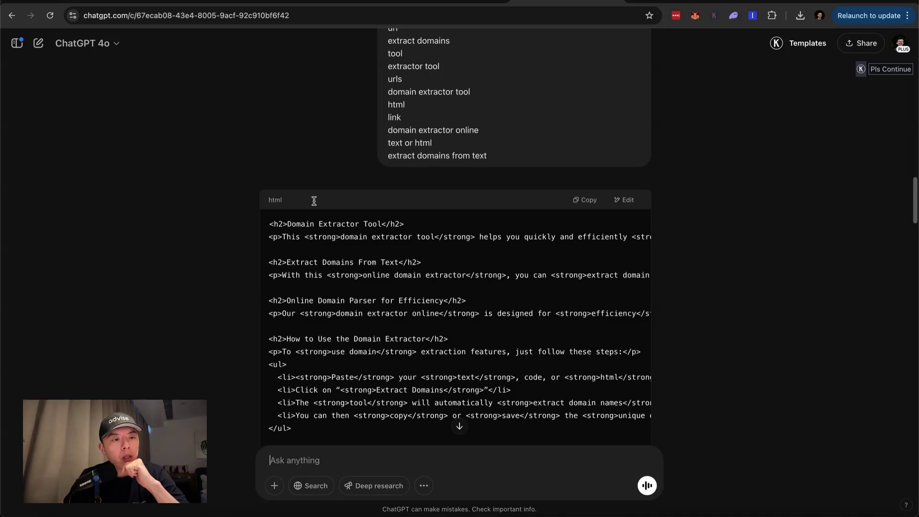
pyautogui.click(195, 2)
# Review the article's Custom HTML block in WordPress in both HTML and Preview views.
pyautogui.scroll(-3, 291, 196)
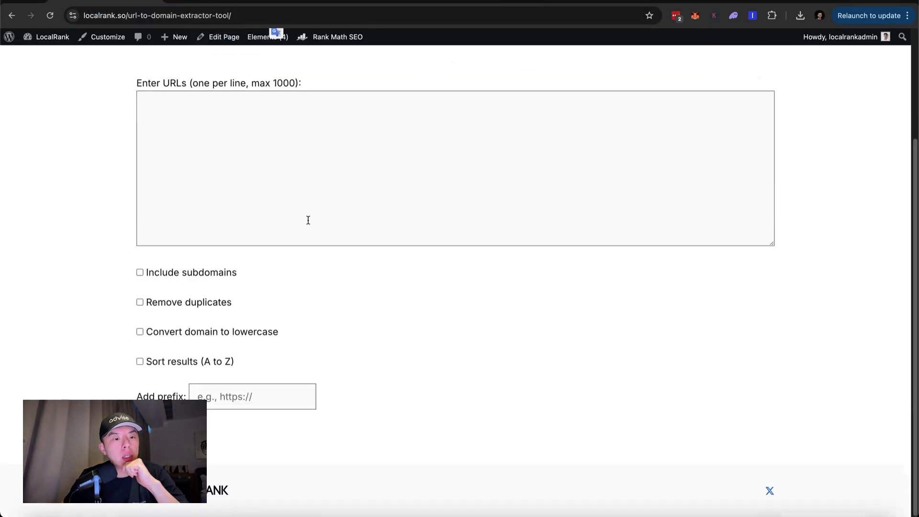
pyautogui.click(180, 3)
pyautogui.scroll(-1, 376, 395)
pyautogui.scroll(10, 238, 338)
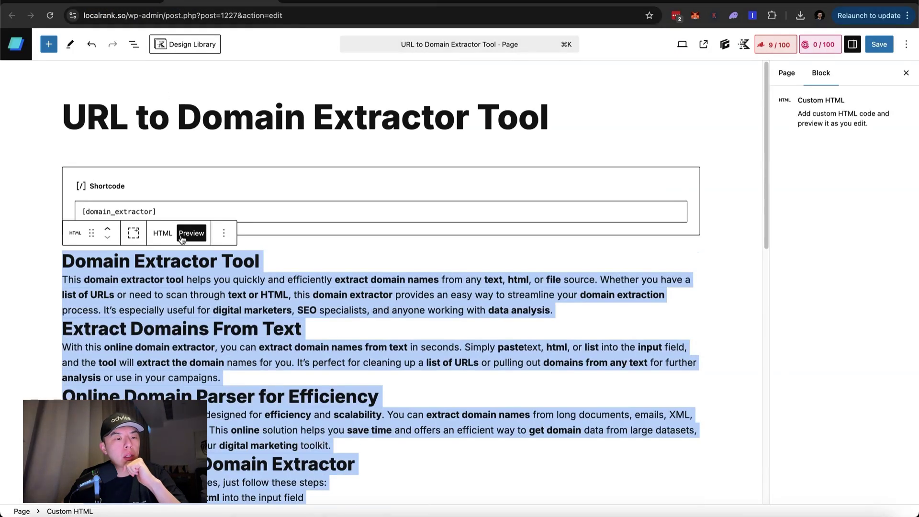
pyautogui.click(165, 233)
pyautogui.click(191, 233)
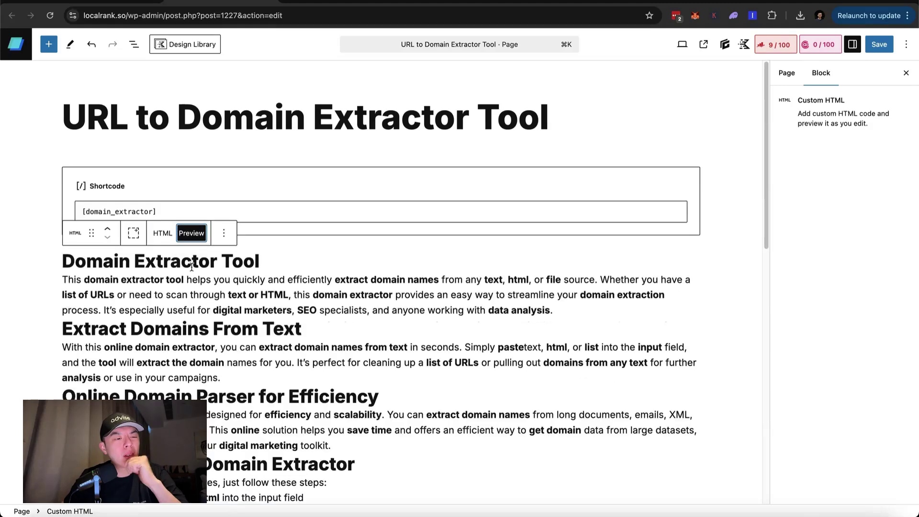
pyautogui.scroll(-5, 442, 359)
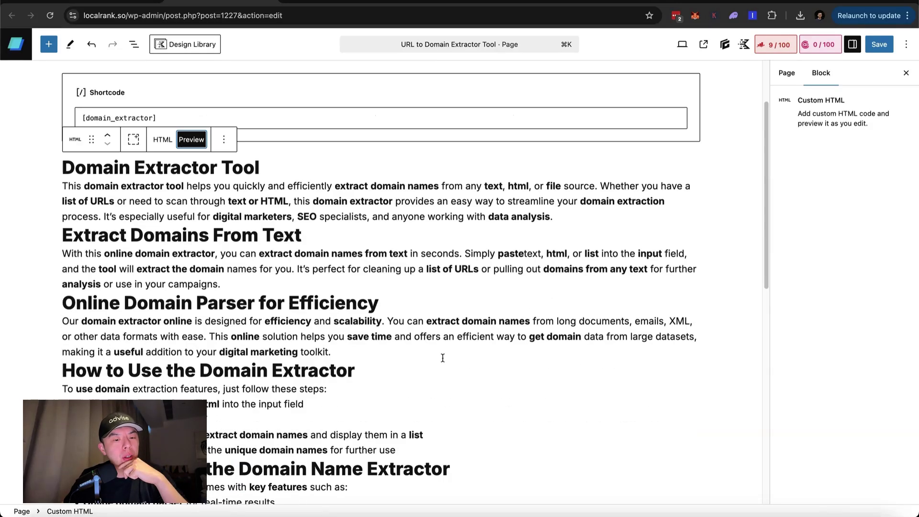
pyautogui.scroll(-4, 438, 363)
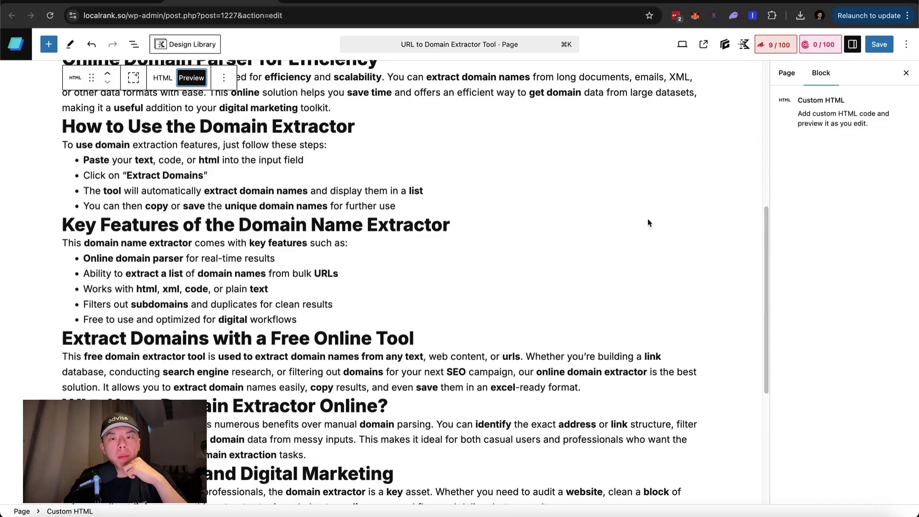
pyautogui.scroll(1, 483, 186)
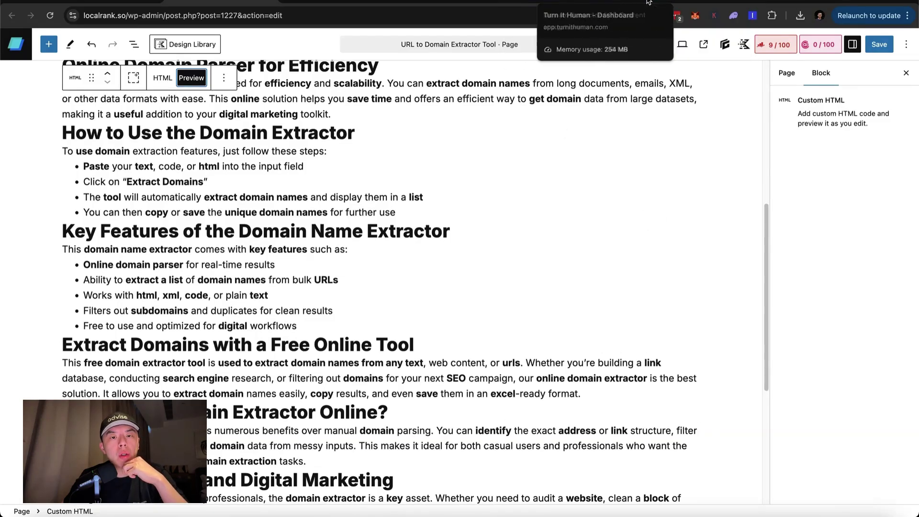
pyautogui.click(461, 4)
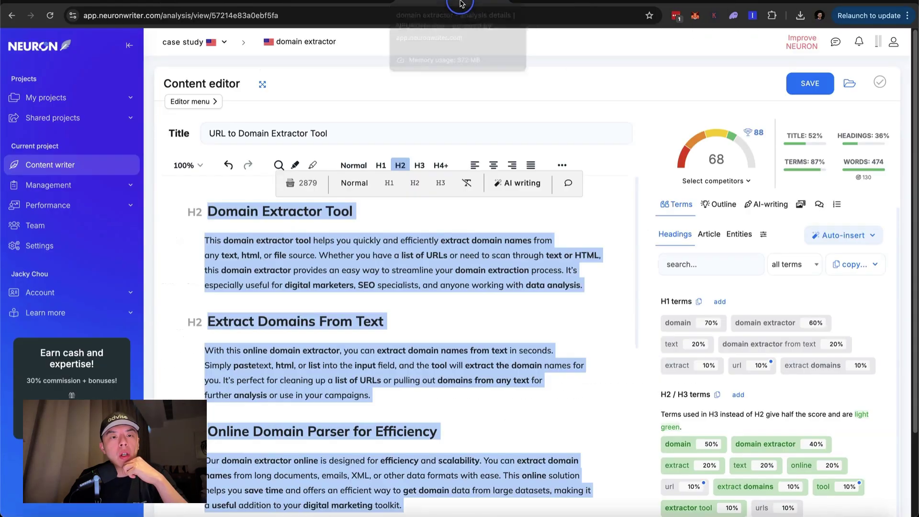
# Compare TurnitHuman's humanized text with the HTML version and an existing live tool page.
pyautogui.click(554, 2)
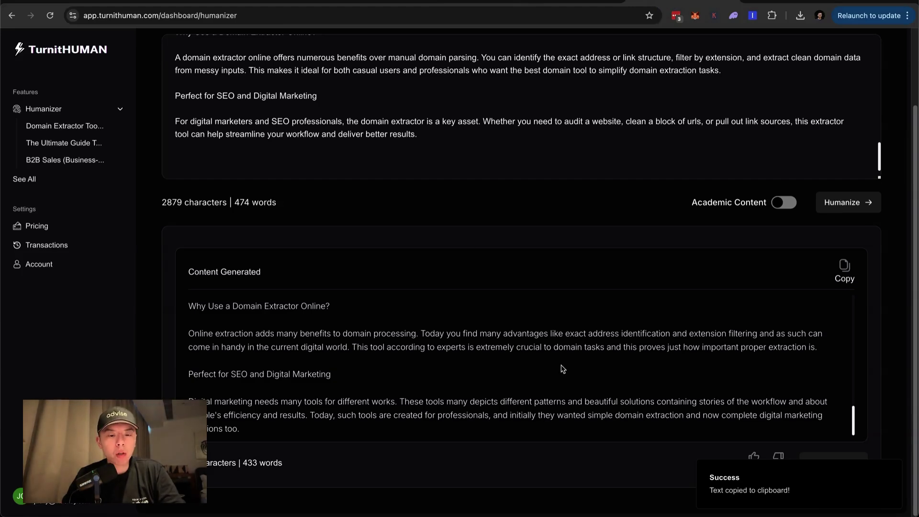
pyautogui.scroll(10, 551, 335)
pyautogui.scroll(-3, 457, 330)
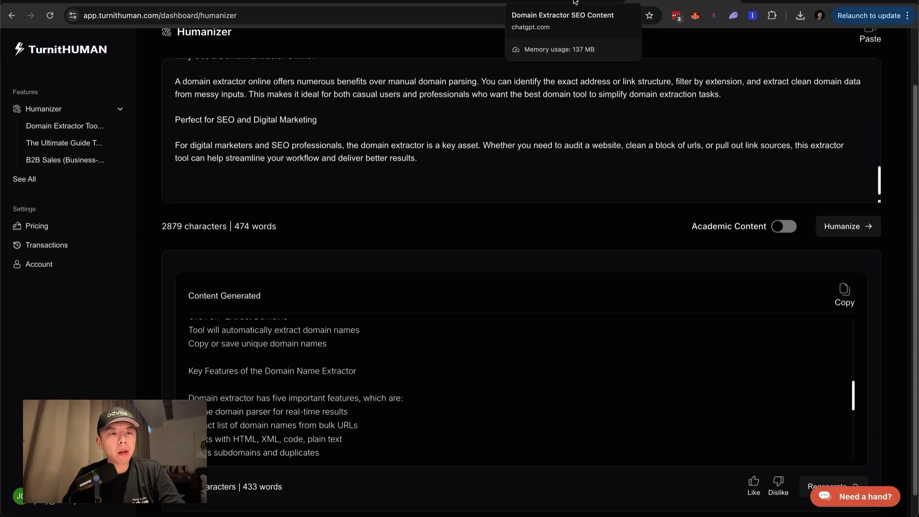
pyautogui.click(577, 2)
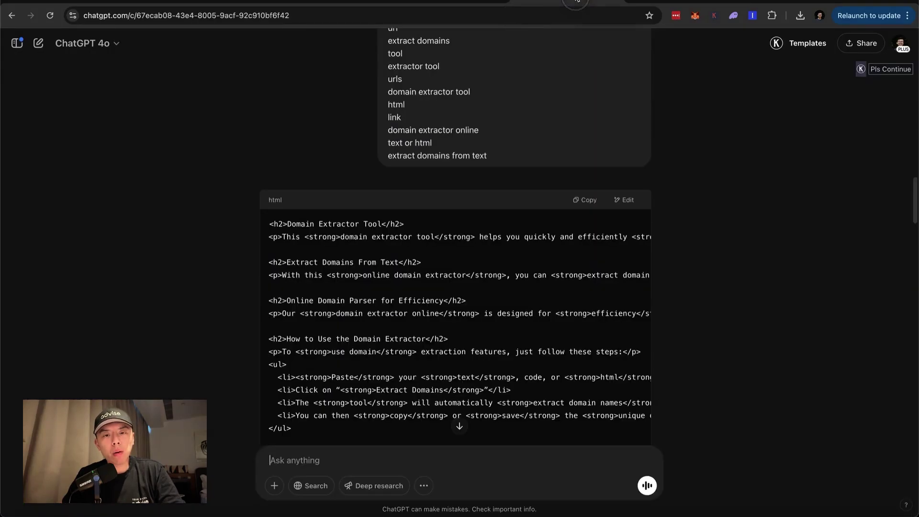
pyautogui.click(692, 4)
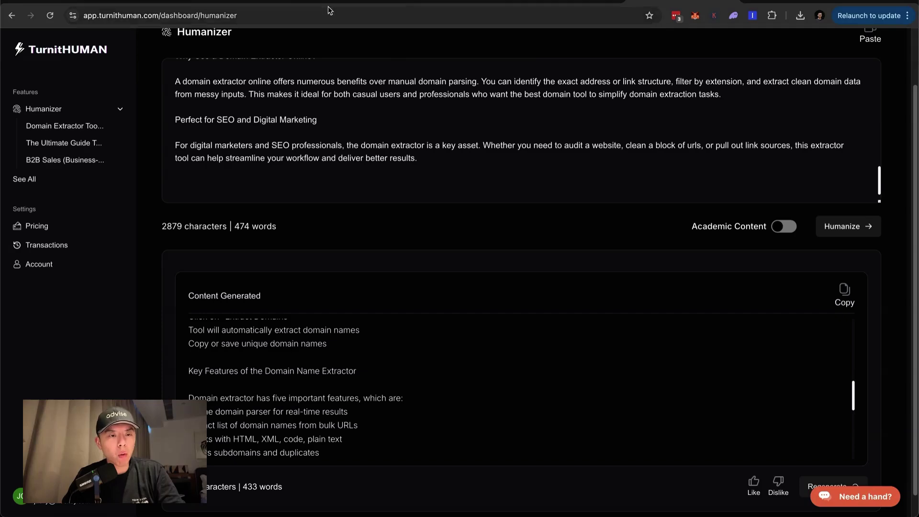
pyautogui.click(443, 1)
pyautogui.click(213, 1)
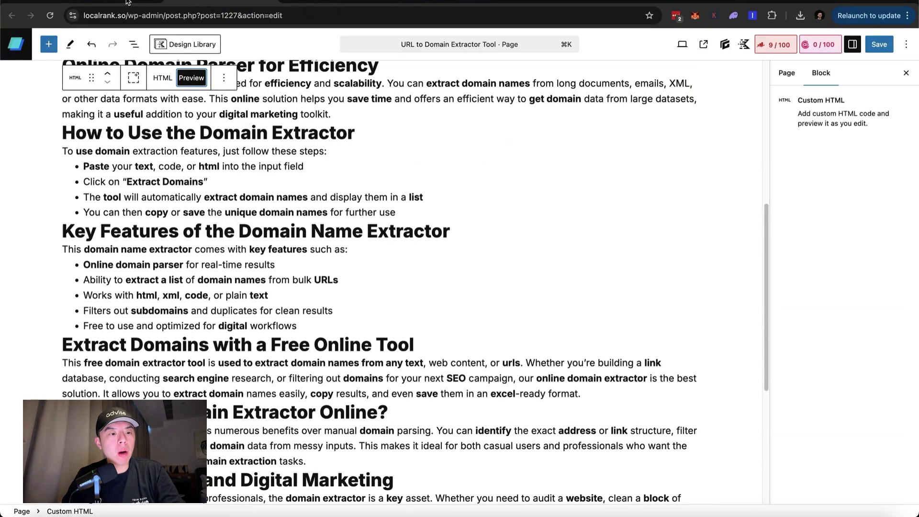
# Copy the humanized HTML article from the ChatGPT code block.
pyautogui.click(565, 3)
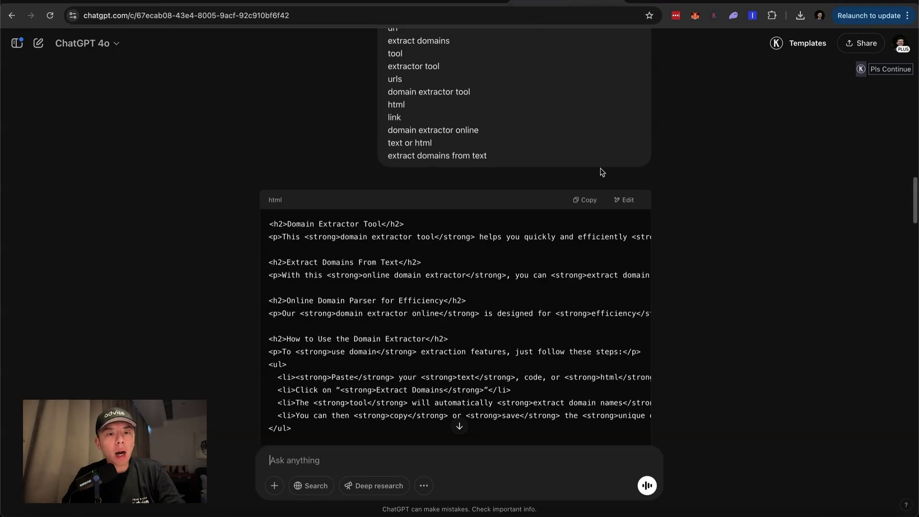
pyautogui.scroll(-1, 586, 180)
pyautogui.scroll(-15, 584, 184)
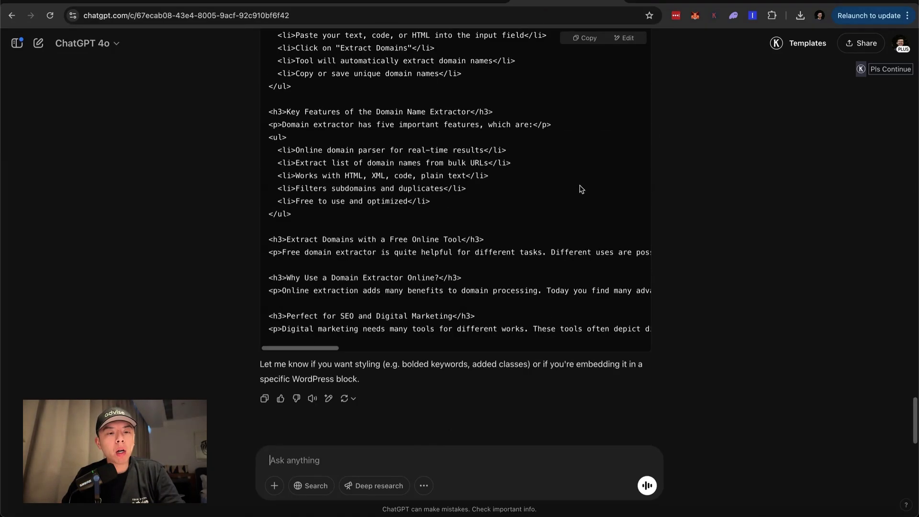
pyautogui.scroll(7, 498, 232)
pyautogui.scroll(-6, 477, 219)
pyautogui.scroll(-5, 503, 234)
pyautogui.scroll(6, 566, 135)
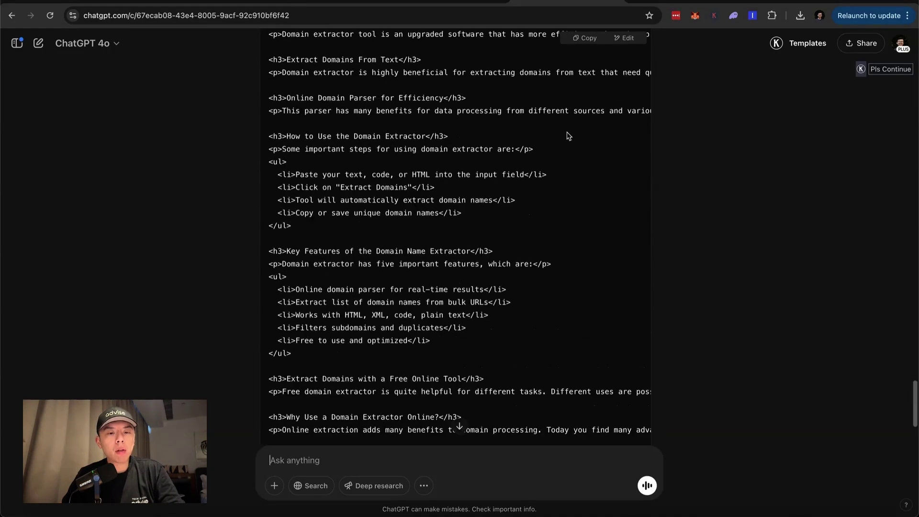
pyautogui.click(581, 38)
pyautogui.scroll(7, 560, 120)
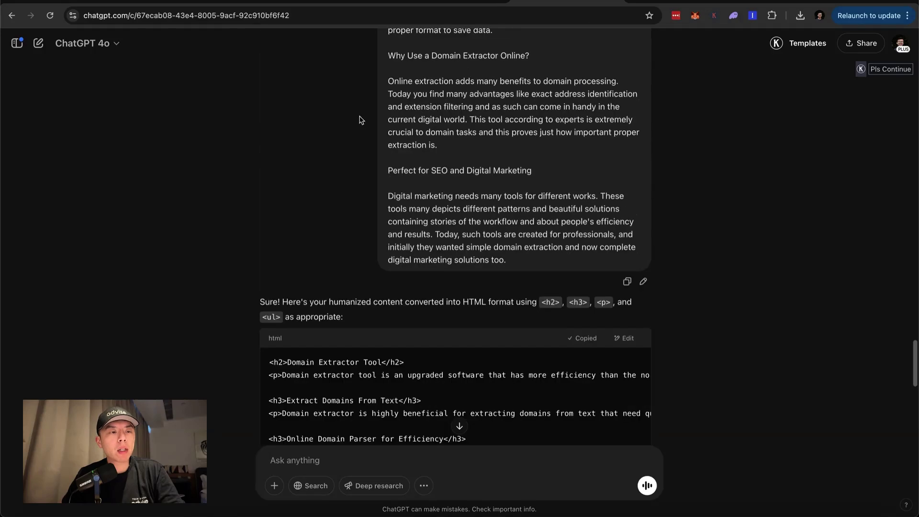
# Replace all code in the extractor page's Custom HTML block with the copied HTML.
pyautogui.click(106, 4)
pyautogui.click(187, 4)
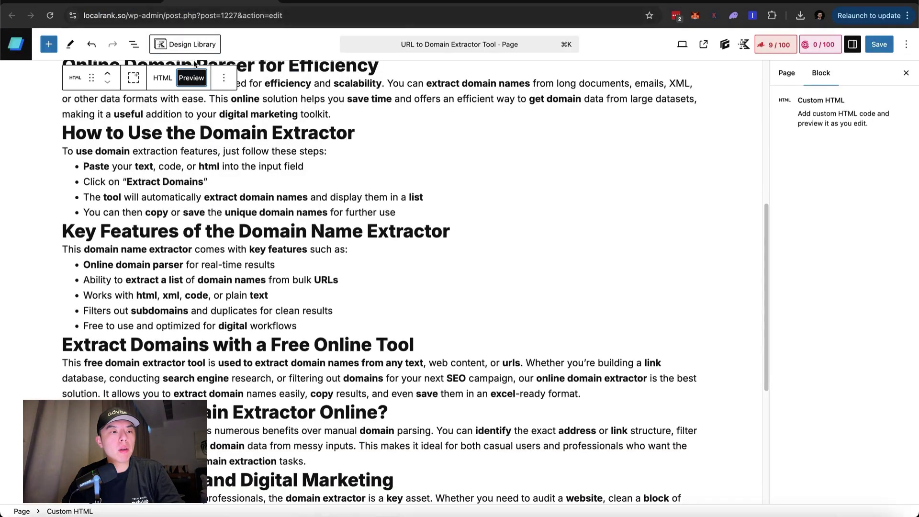
pyautogui.click(167, 72)
pyautogui.click(201, 265)
pyautogui.hotkey('ctrl', 'a')
pyautogui.hotkey('ctrl', 'v')
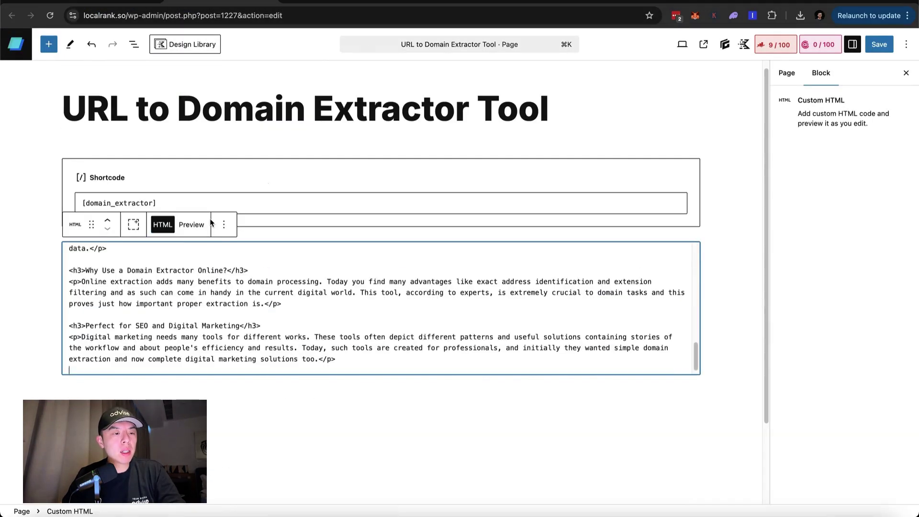
# Preview the rendered article in the block and save the page.
pyautogui.click(203, 228)
pyautogui.scroll(-4, 353, 281)
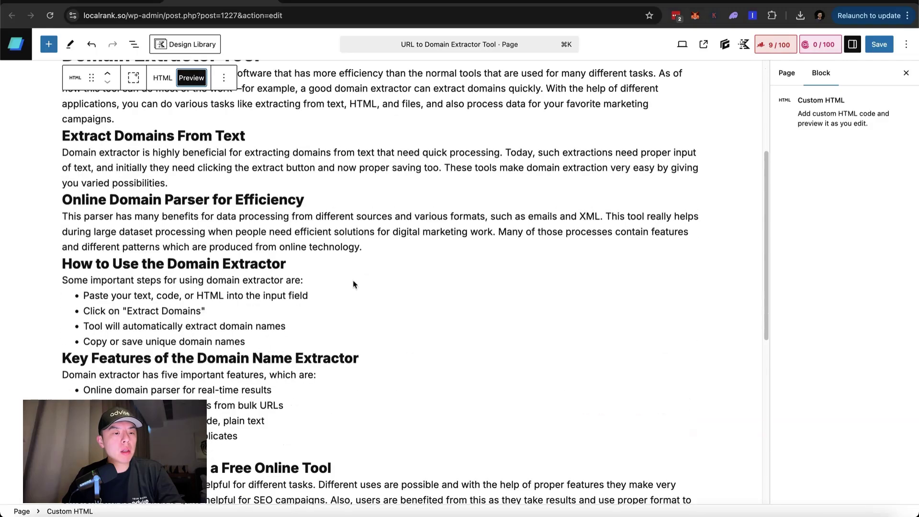
pyautogui.scroll(-9, 353, 280)
pyautogui.scroll(13, 352, 280)
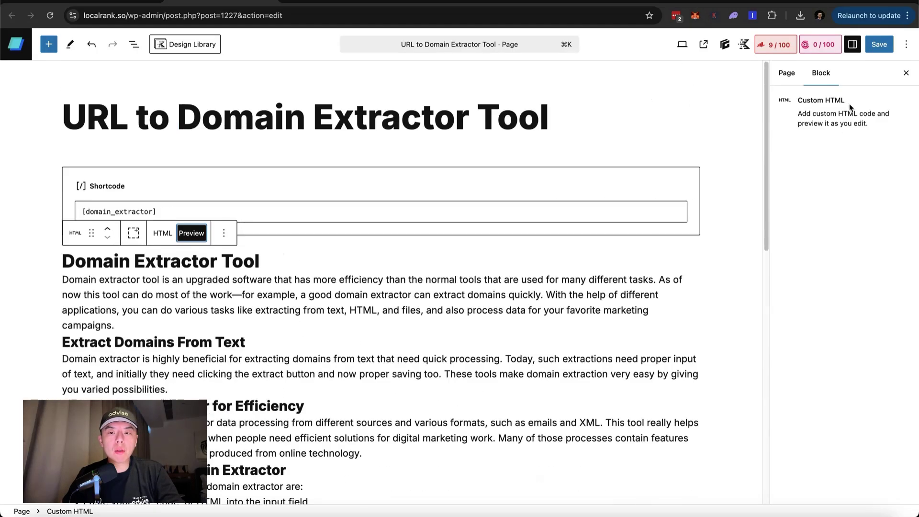
pyautogui.click(874, 48)
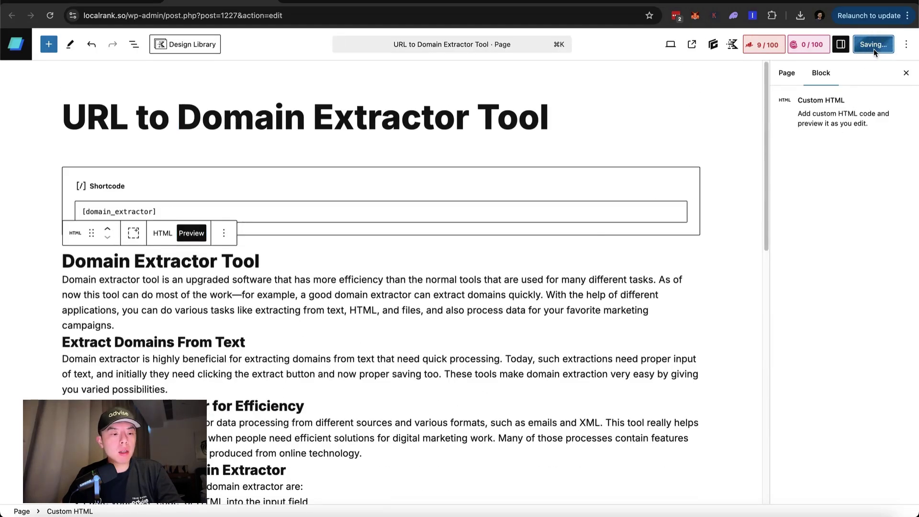
# Set the page's parent to Free Local SEO Tools, found by searching 'tool', and save.
pyautogui.click(795, 81)
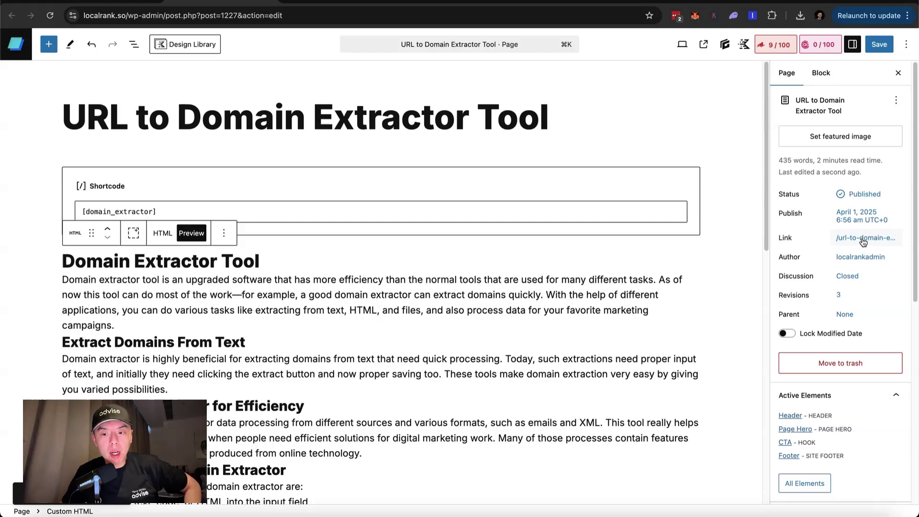
pyautogui.scroll(-10, 849, 261)
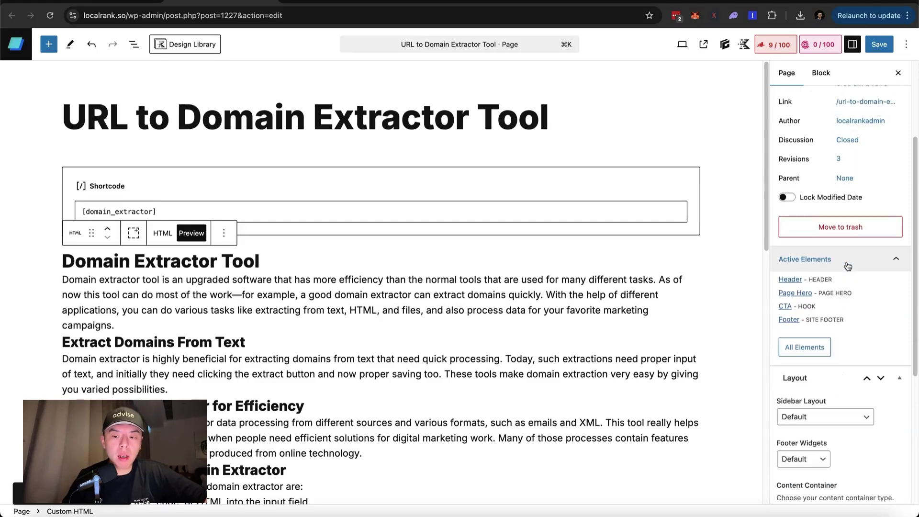
pyautogui.scroll(10, 831, 294)
pyautogui.click(845, 317)
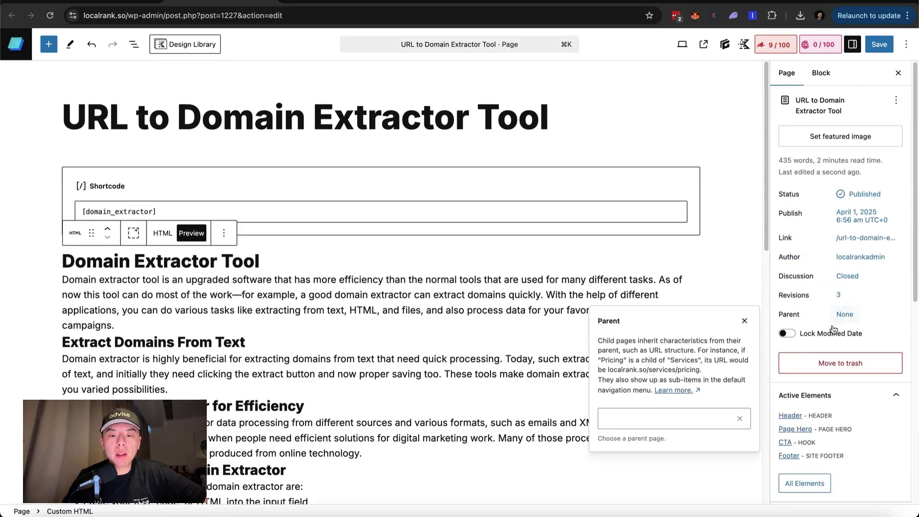
pyautogui.click(649, 413)
pyautogui.write('tool')
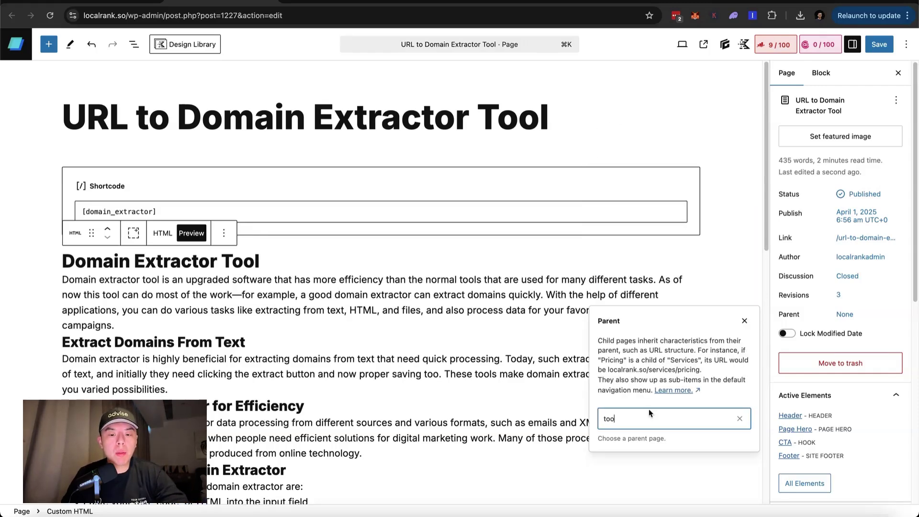
pyautogui.click(641, 436)
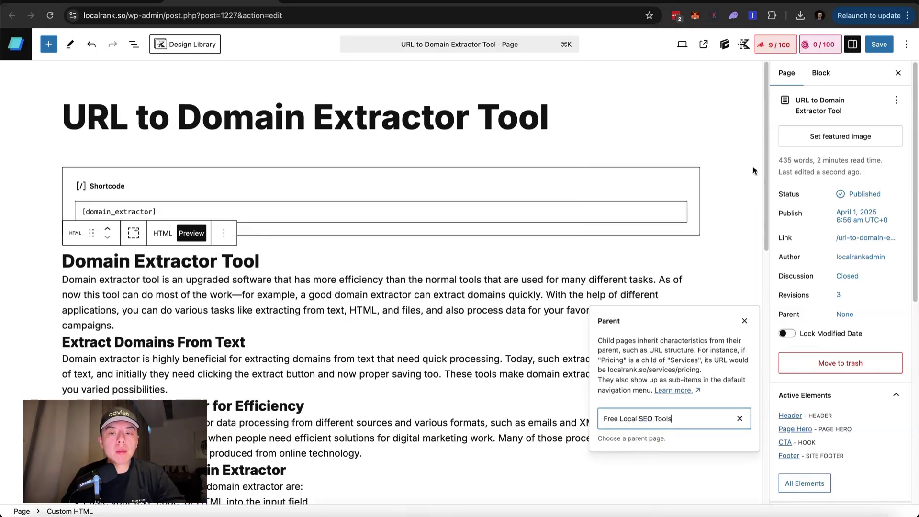
pyautogui.click(879, 44)
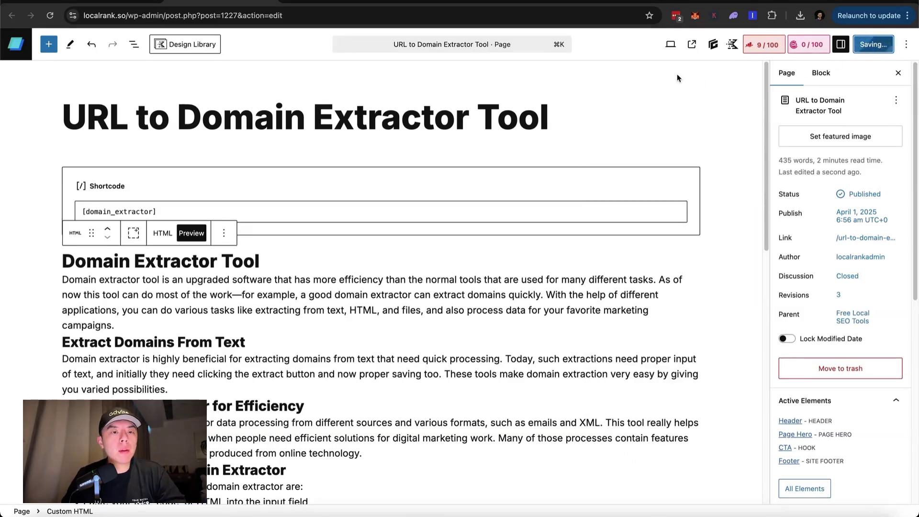
pyautogui.click(333, 3)
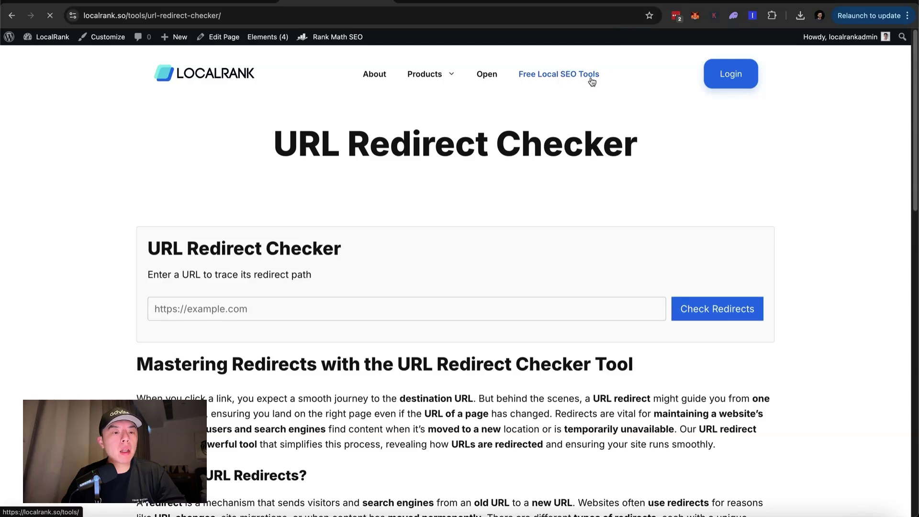
# Open the URL to Domain Extractor Tool card from Free Local SEO Tools and review it.
pyautogui.click(589, 77)
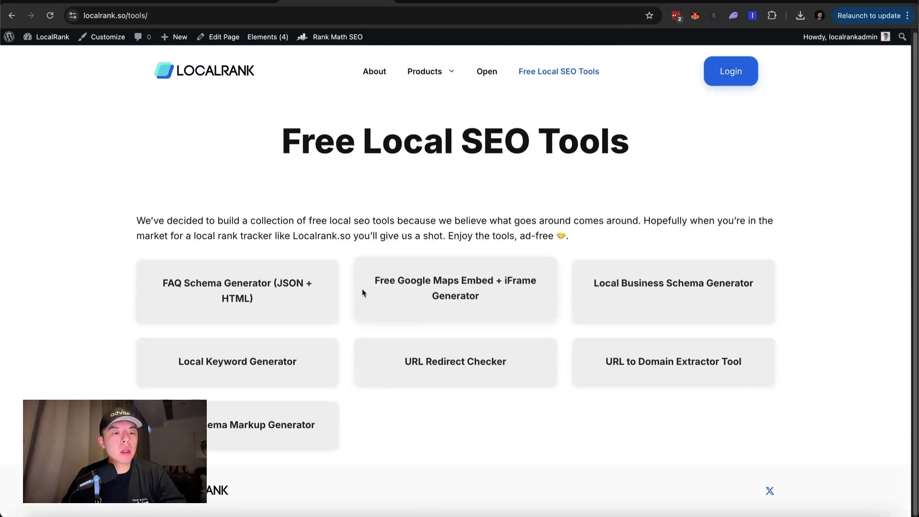
pyautogui.click(665, 359)
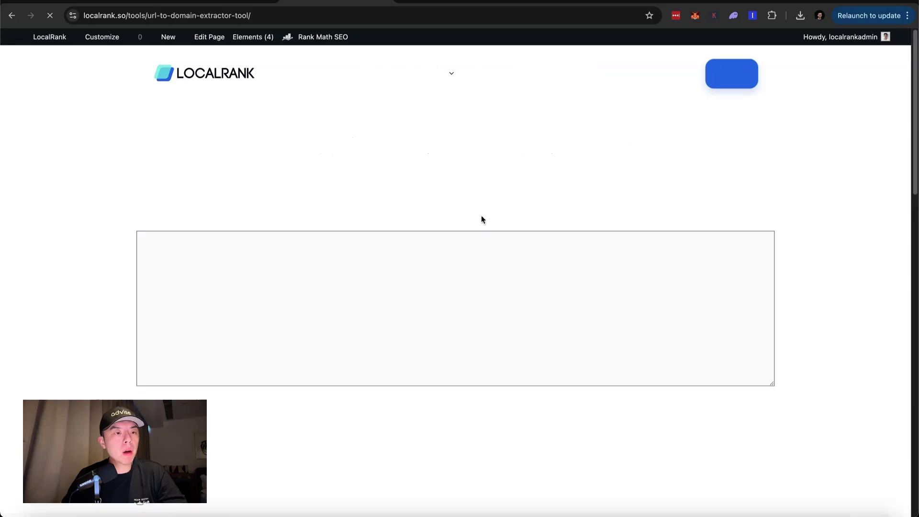
pyautogui.scroll(-4, 555, 221)
pyautogui.scroll(-6, 555, 222)
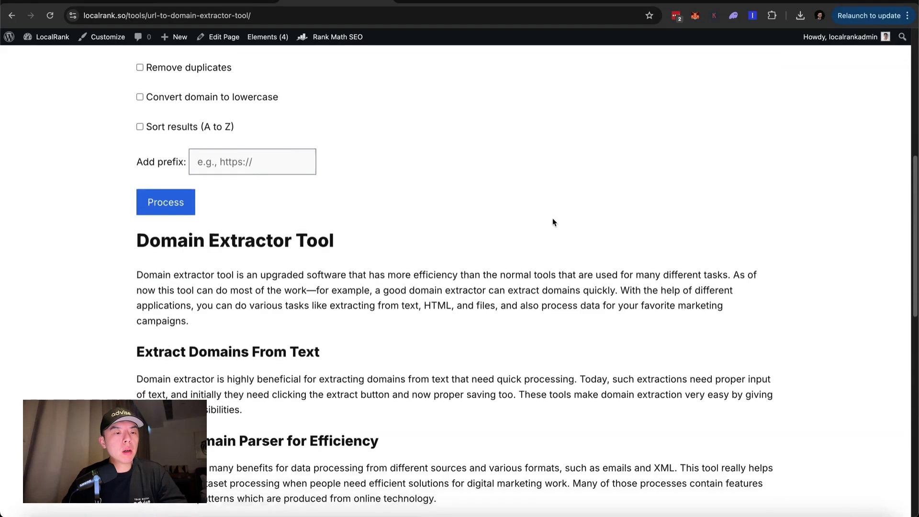
pyautogui.scroll(10, 555, 220)
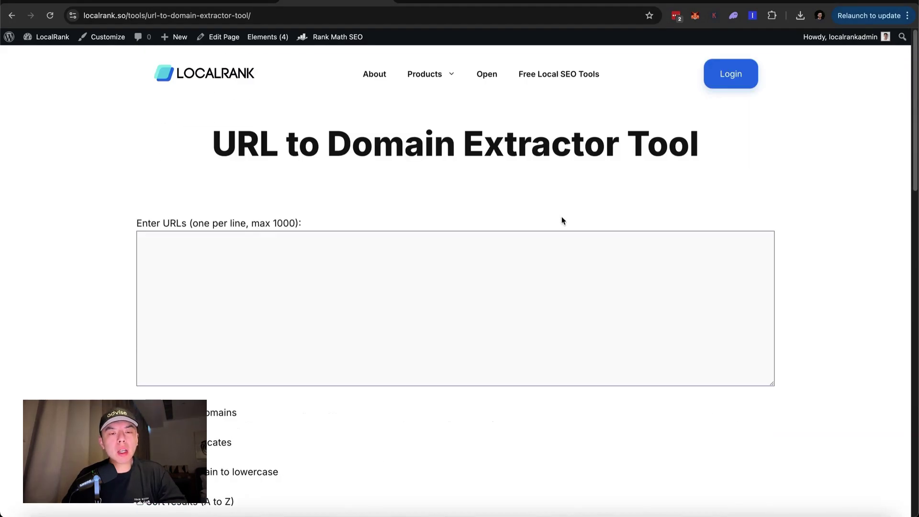
# Look through the Citations product page reached from the Free Local SEO Tools list.
pyautogui.click(563, 77)
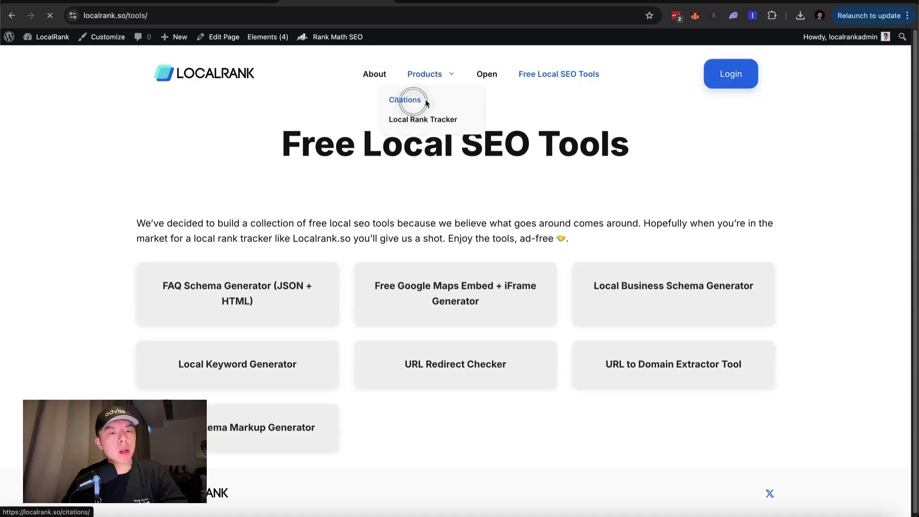
pyautogui.click(431, 100)
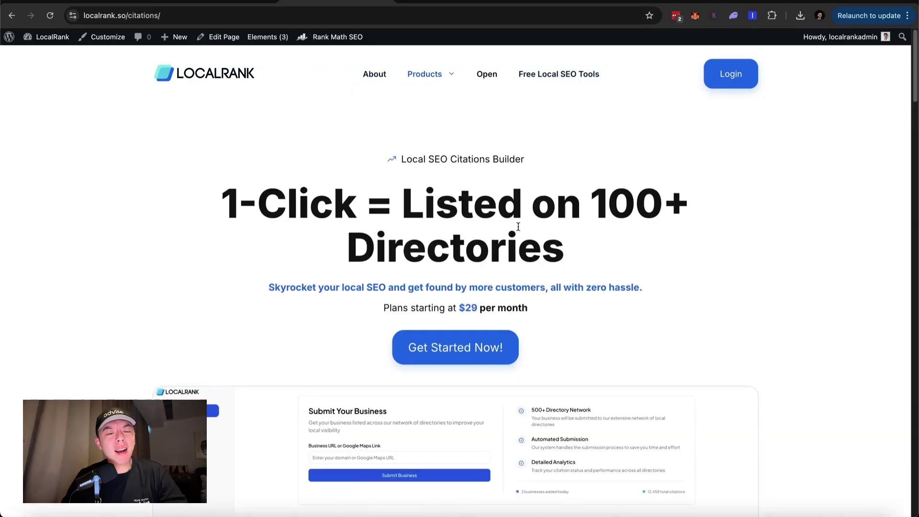
pyautogui.scroll(-3, 517, 229)
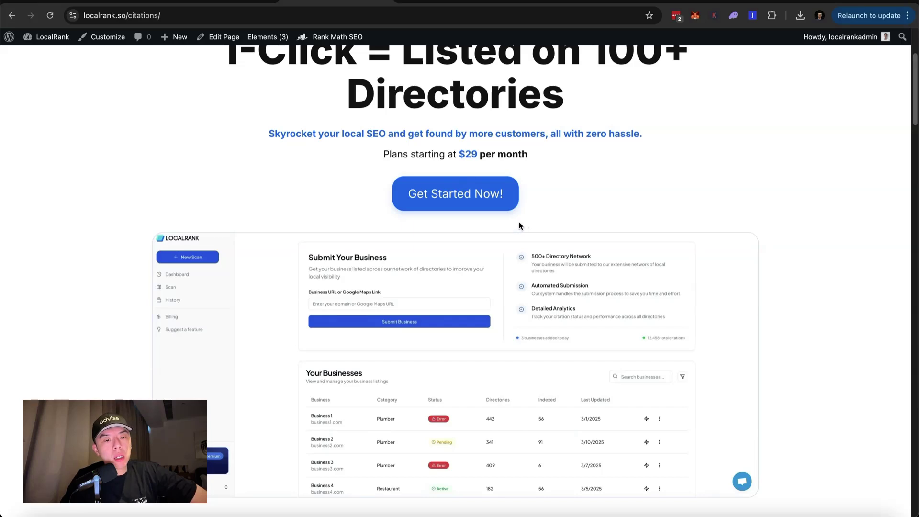
pyautogui.scroll(3, 520, 225)
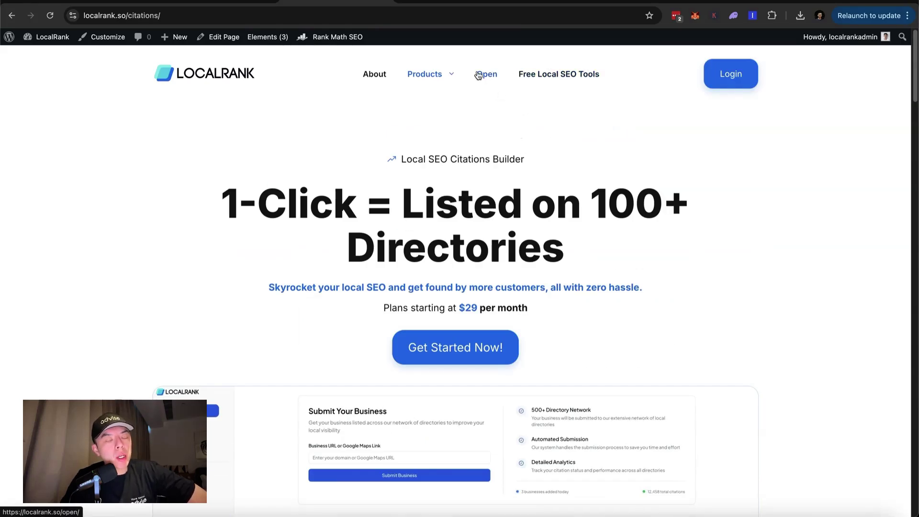
# Reopen the URL to Domain Extractor Tool page, read its article, then go to the homepage.
pyautogui.click(576, 79)
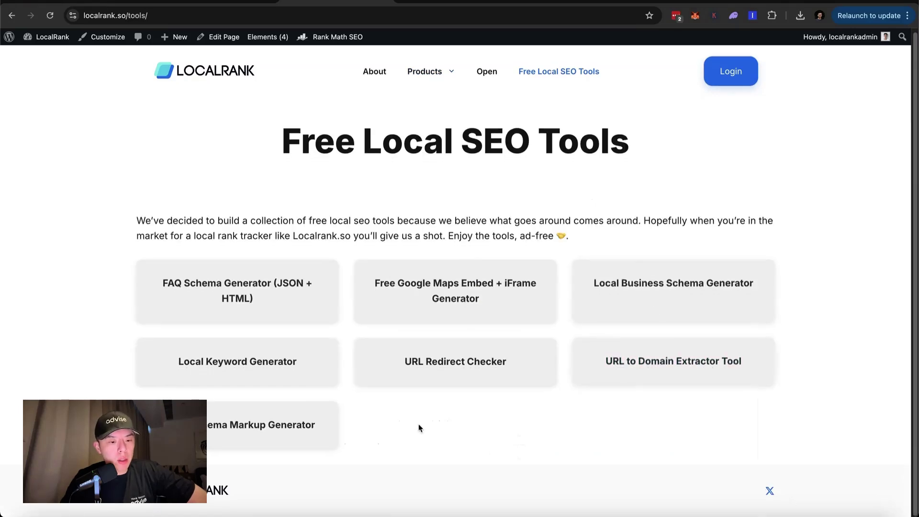
pyautogui.click(652, 362)
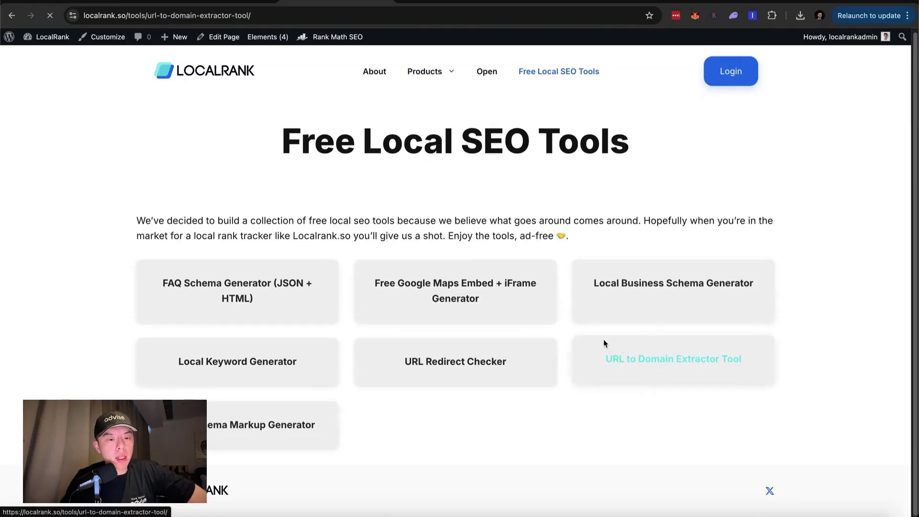
pyautogui.scroll(-1, 367, 168)
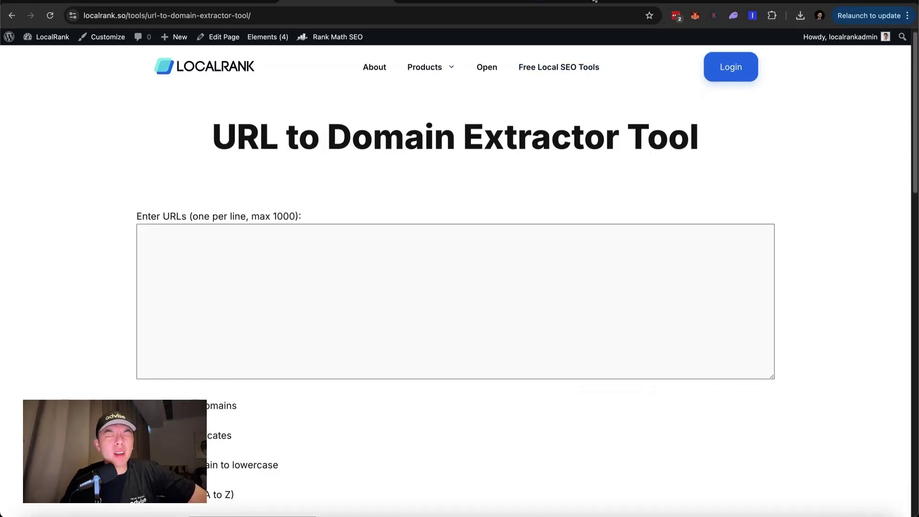
pyautogui.scroll(-6, 541, 137)
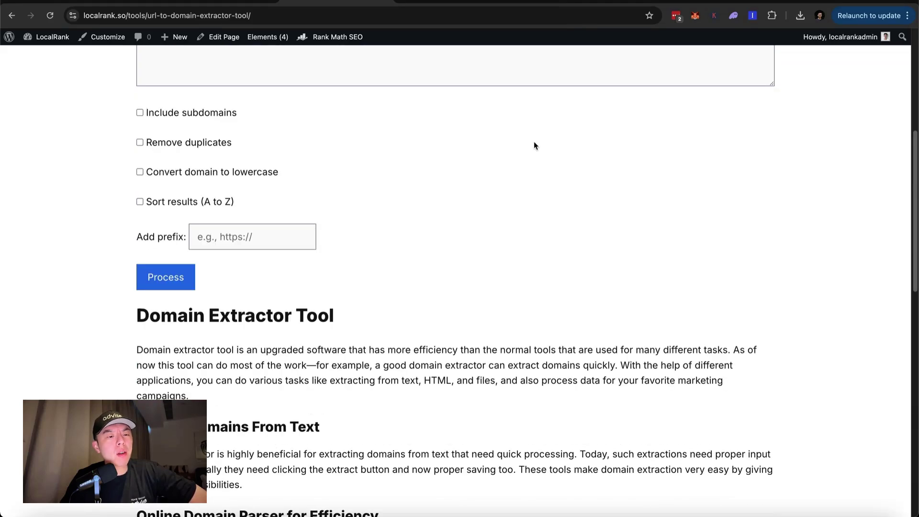
pyautogui.scroll(4, 531, 144)
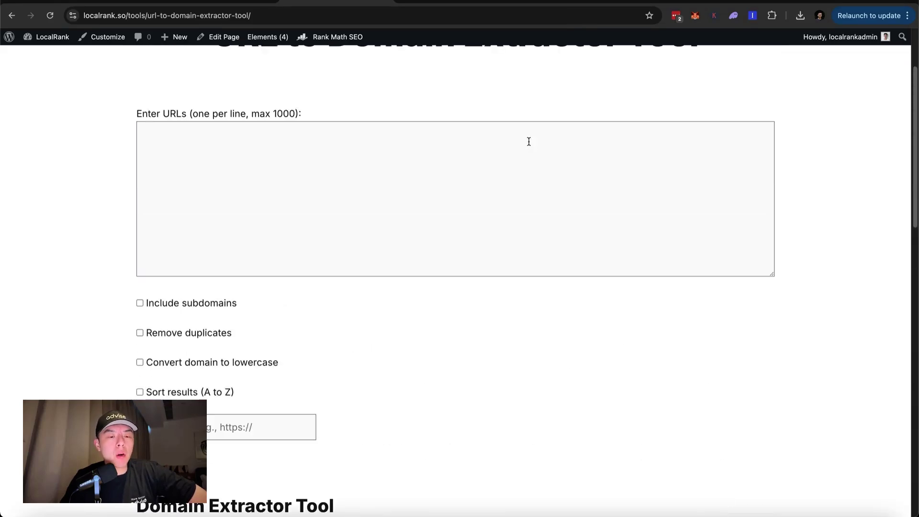
pyautogui.scroll(-15, 526, 142)
pyautogui.scroll(20, 525, 144)
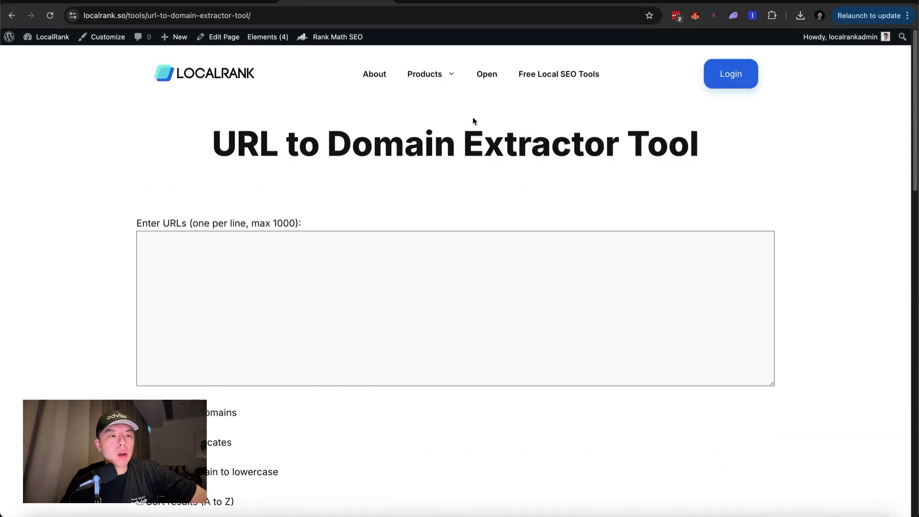
pyautogui.click(230, 72)
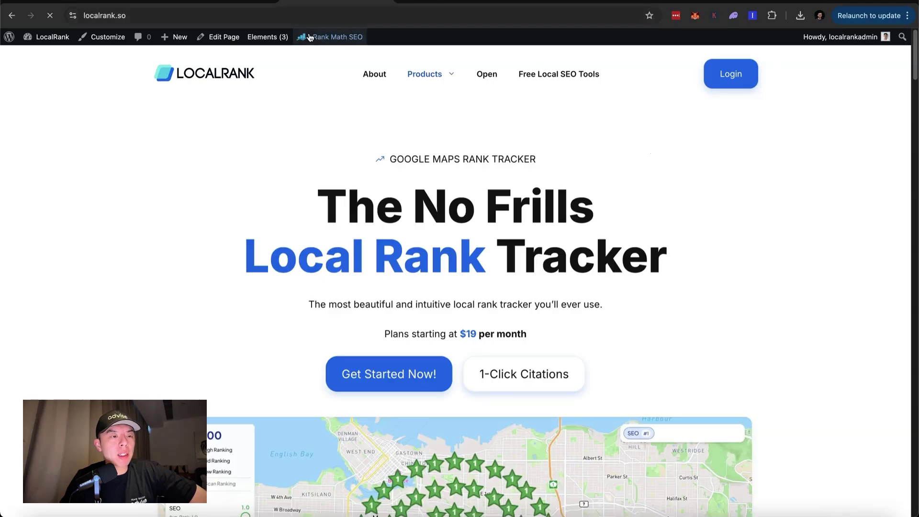
# Scroll down through the localrank.so home page and back up.
pyautogui.scroll(-12, 611, 182)
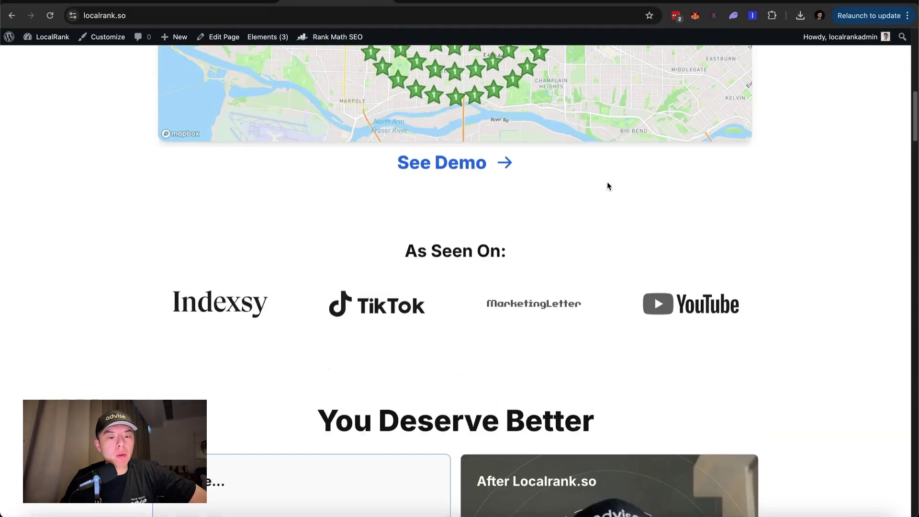
pyautogui.scroll(-20, 607, 185)
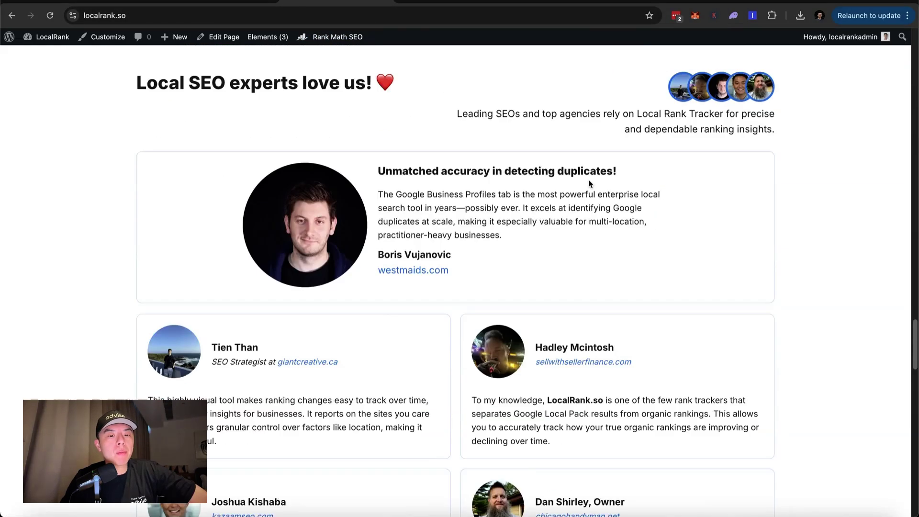
pyautogui.scroll(-20, 585, 180)
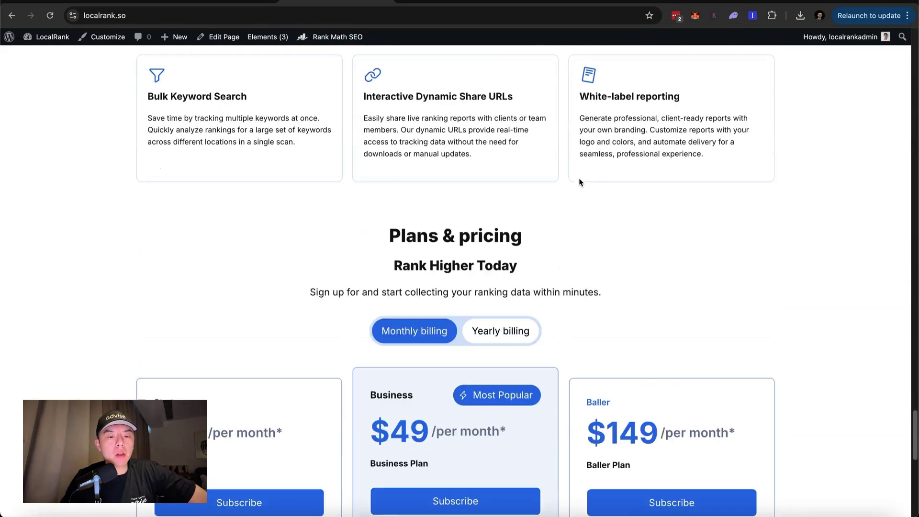
pyautogui.scroll(-5, 577, 178)
pyautogui.scroll(20, 576, 177)
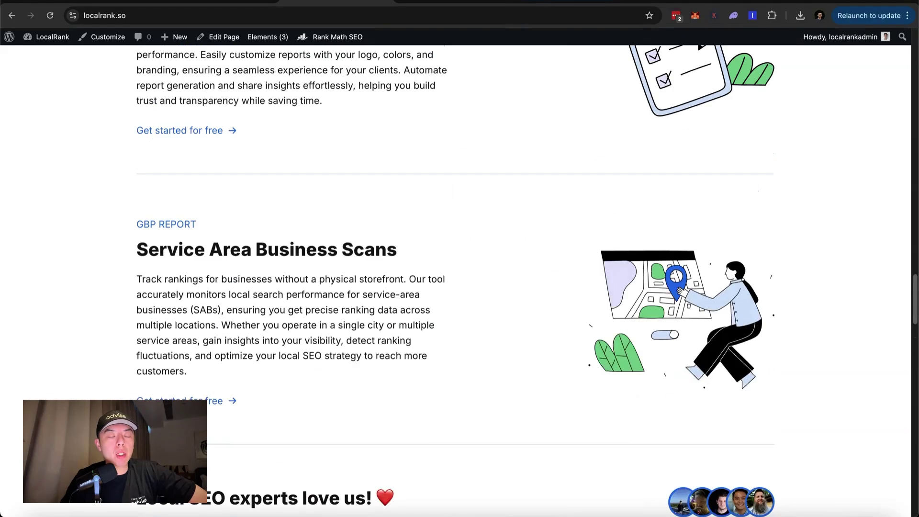
pyautogui.scroll(20, 437, 120)
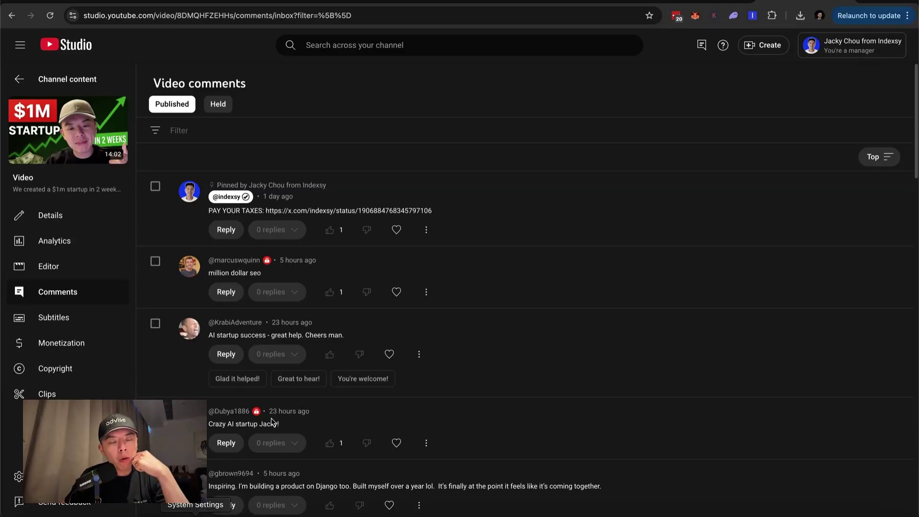
pyautogui.press('super+Tab')
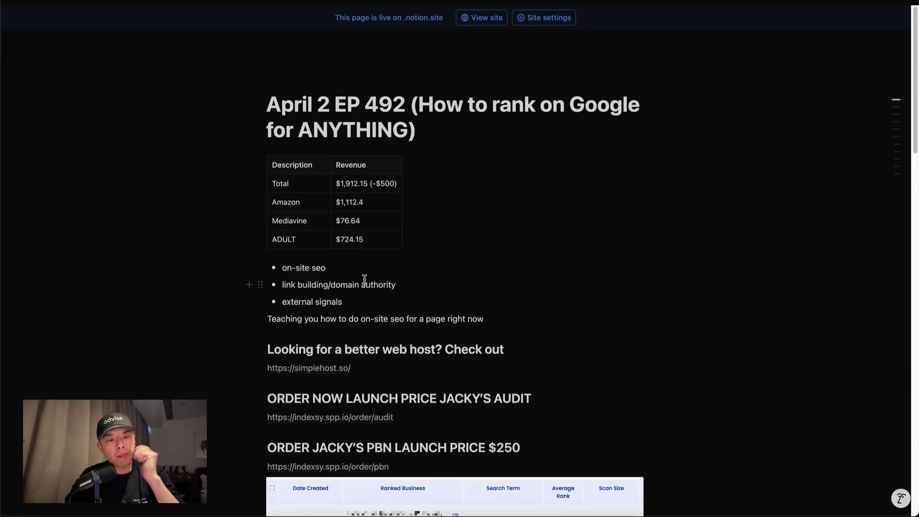
pyautogui.moveTo(352, 285); pyautogui.dragTo(354, 309)
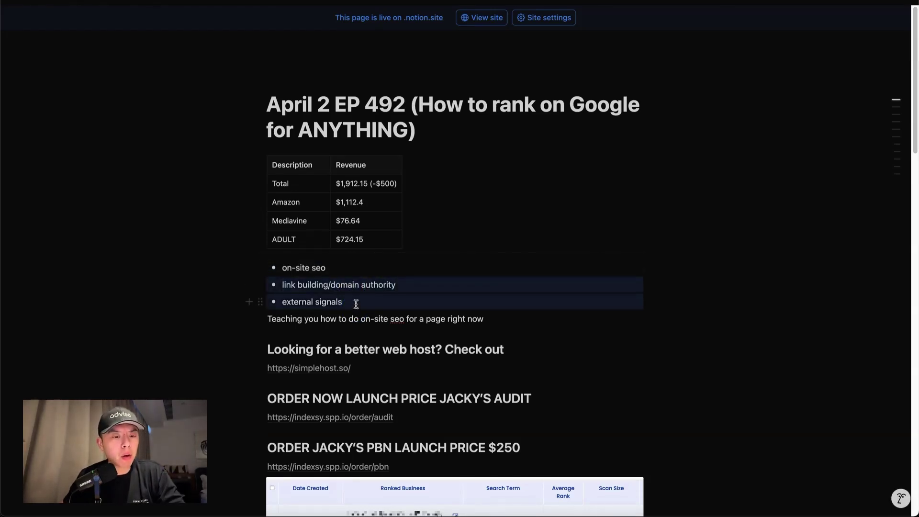
pyautogui.click(358, 301)
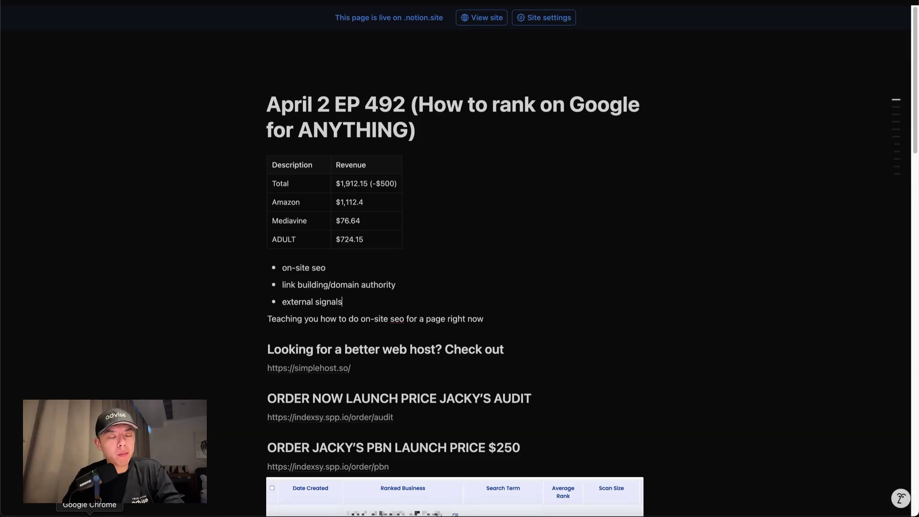
pyautogui.click(89, 514)
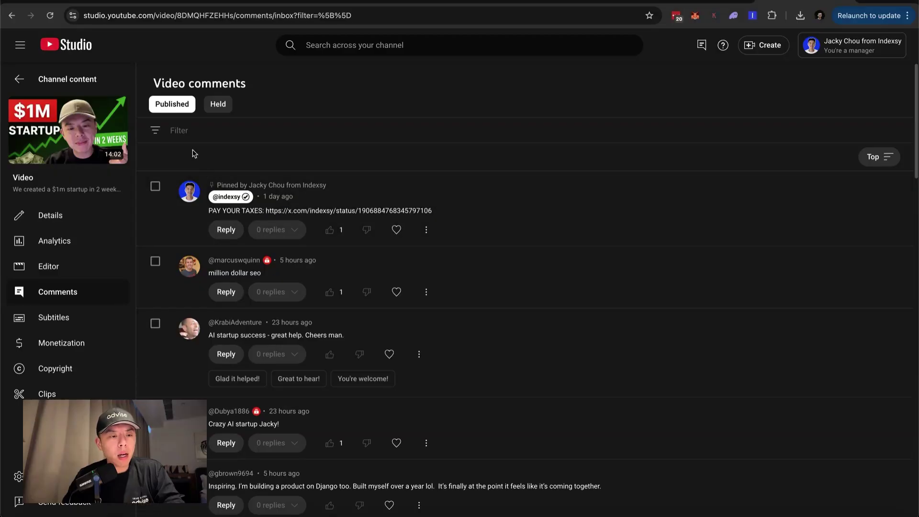
# Filter the video comments by Channel member status to Channel member only.
pyautogui.click(156, 134)
pyautogui.click(225, 211)
pyautogui.click(184, 164)
pyautogui.click(270, 215)
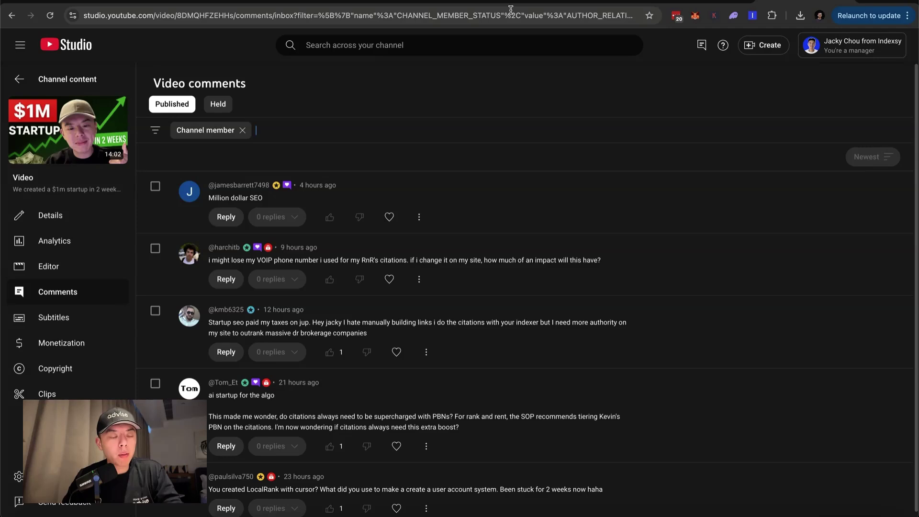
# Heart the Million dollar SEO, lost VOIP number, and manual link-building comments.
pyautogui.click(389, 217)
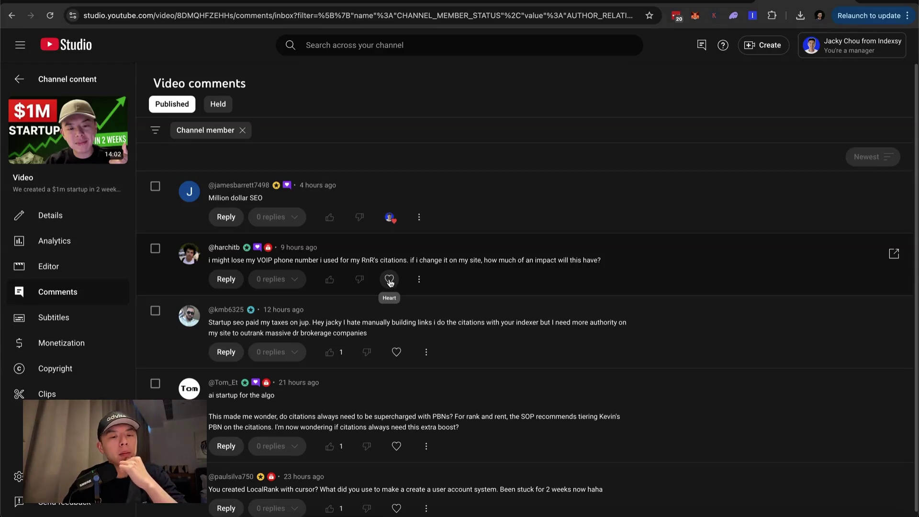
pyautogui.click(389, 280)
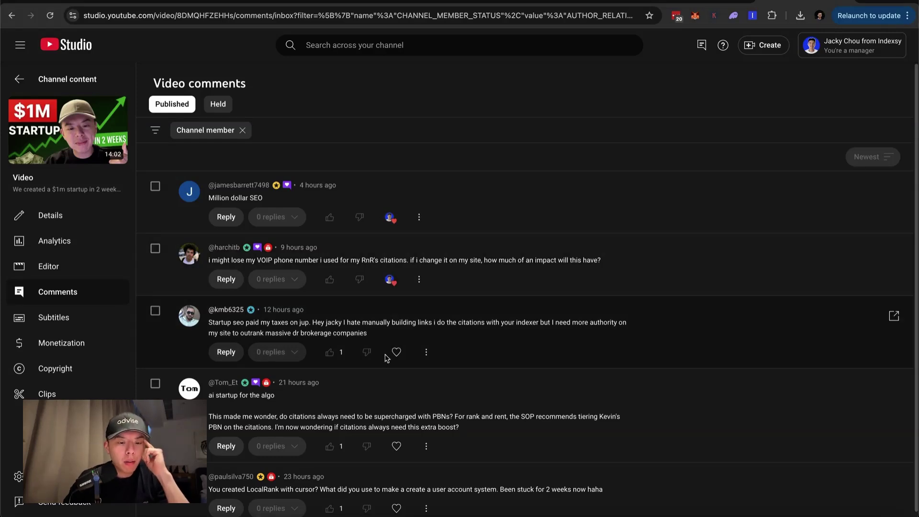
pyautogui.click(390, 354)
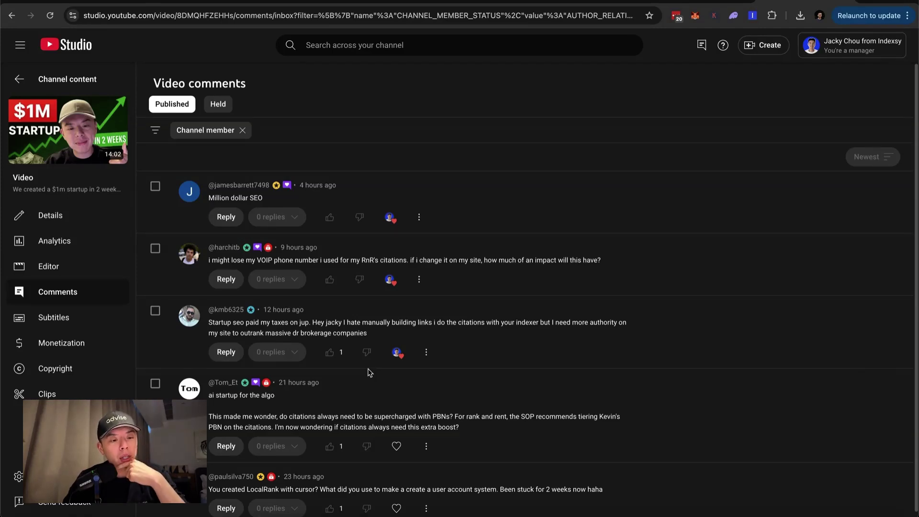
pyautogui.scroll(-1, 368, 373)
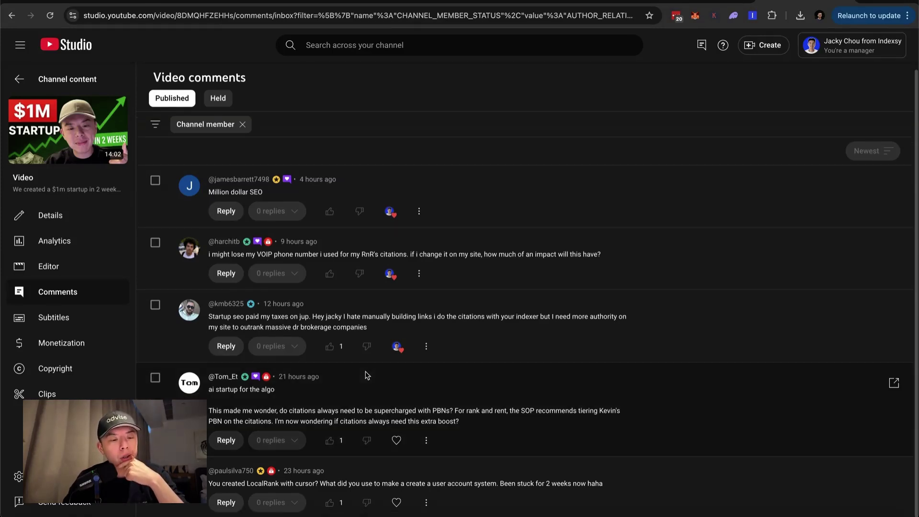
# Heart the question about building LocalRank with Cursor and the PBN-boosted citations comment.
pyautogui.click(395, 502)
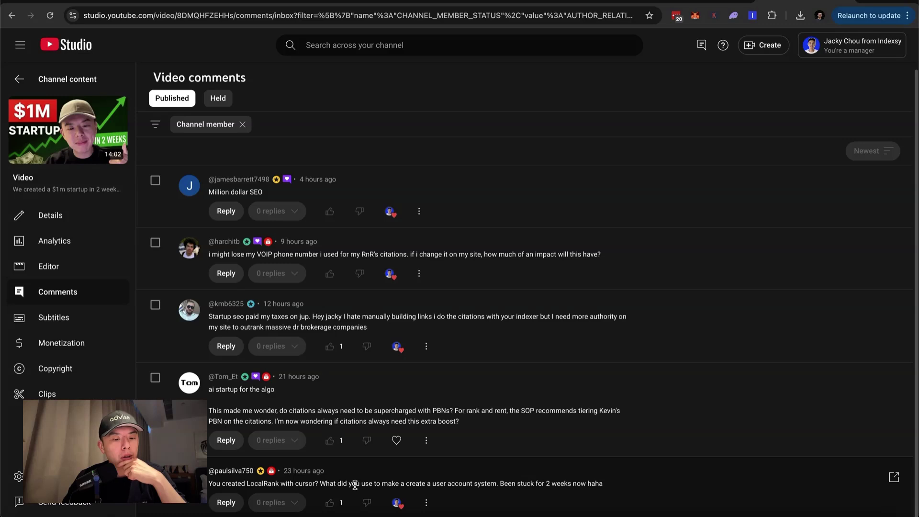
pyautogui.moveTo(355, 484); pyautogui.dragTo(595, 484)
pyautogui.click(593, 485)
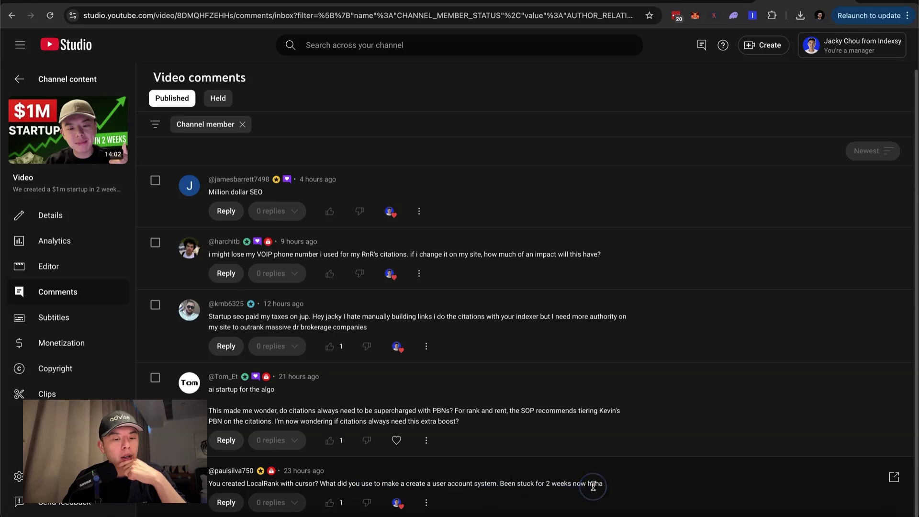
pyautogui.click(396, 440)
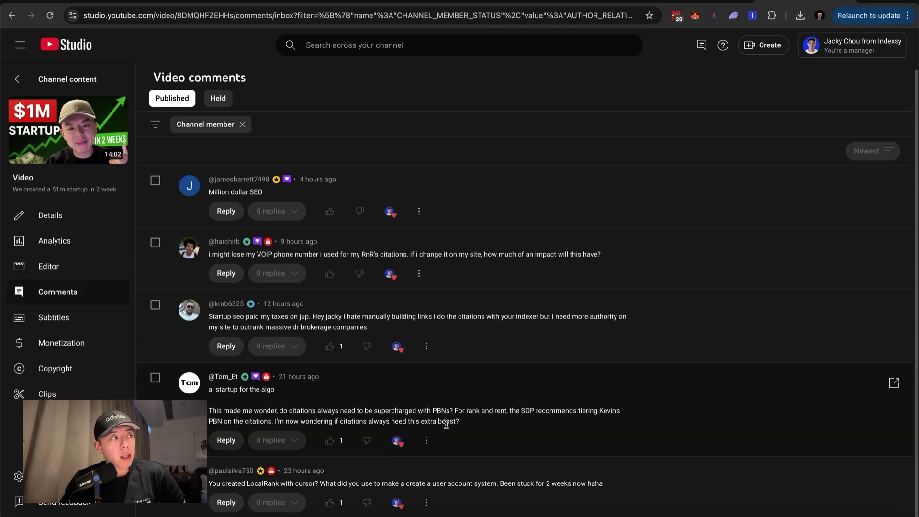